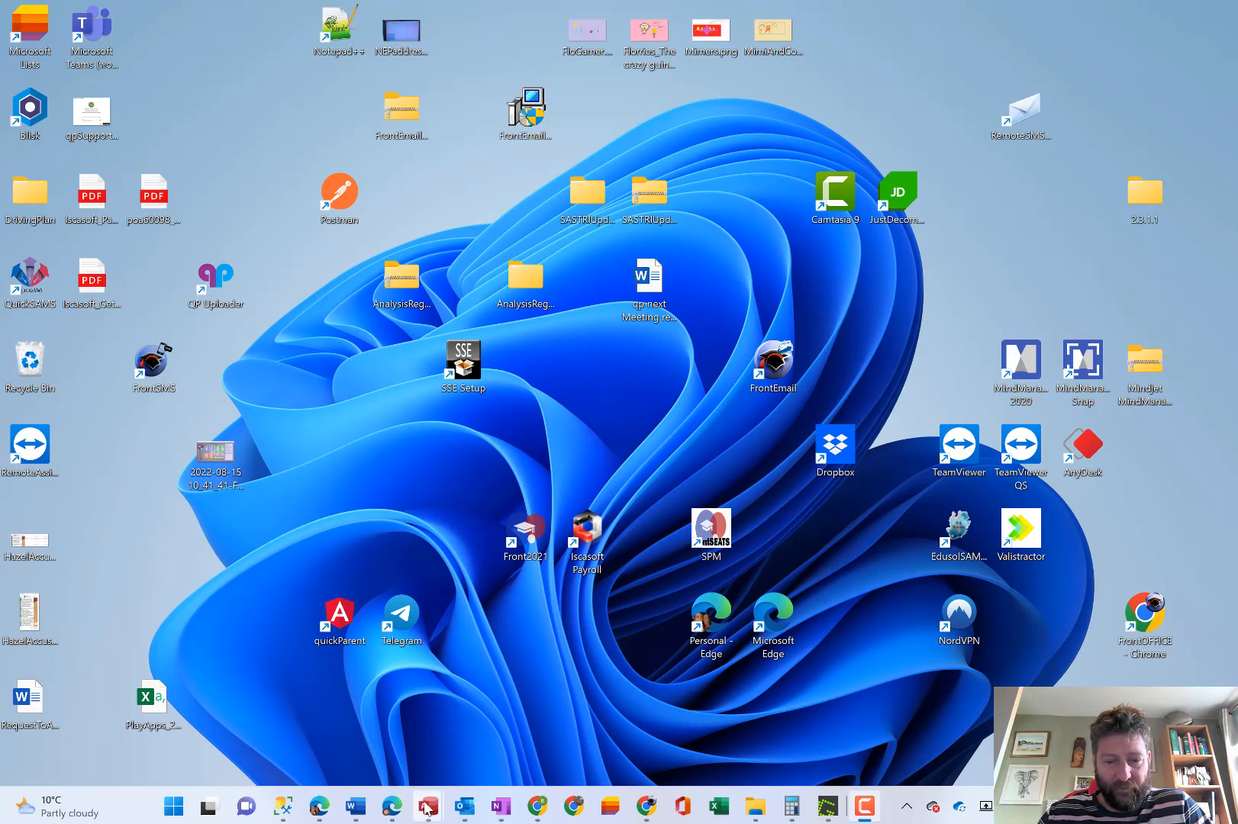
Open the recent FrontSMS.mdb database in Access.
mouse_move(428, 806)
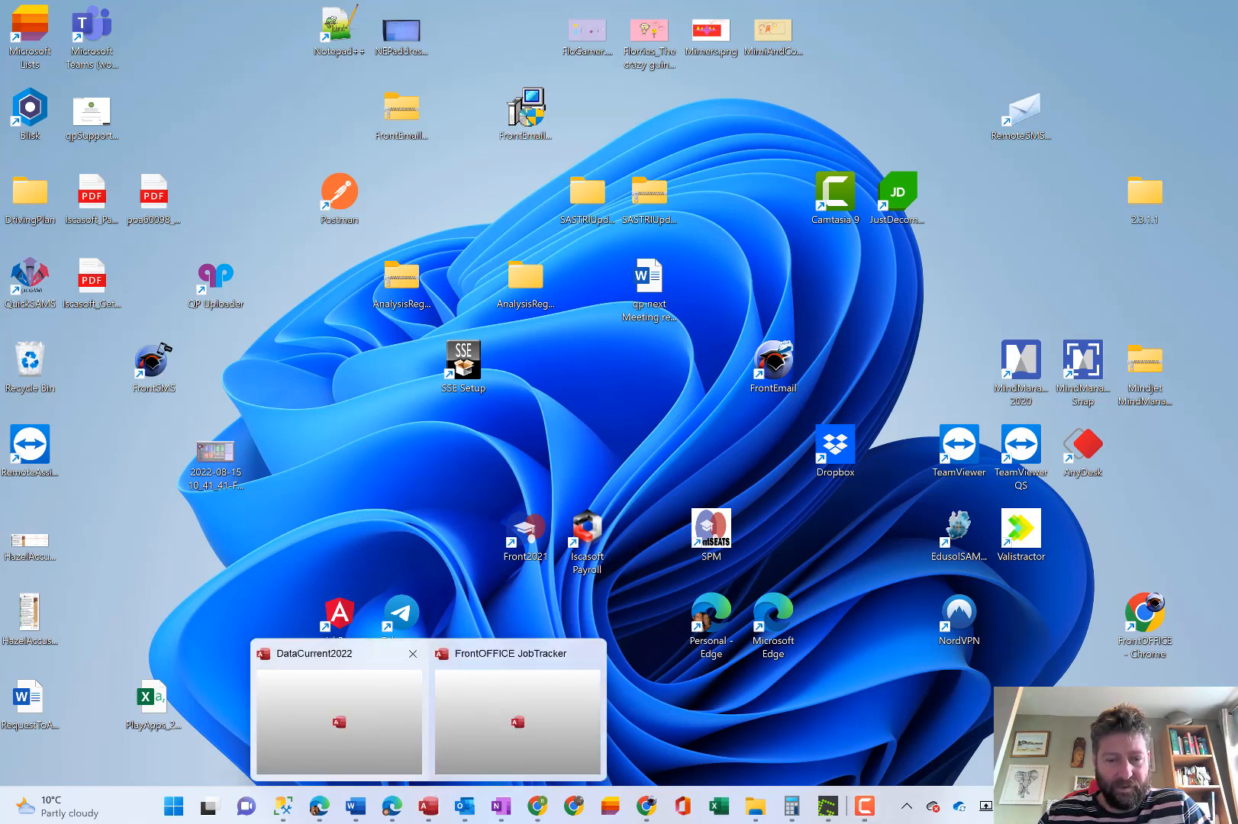
right_click(430, 812)
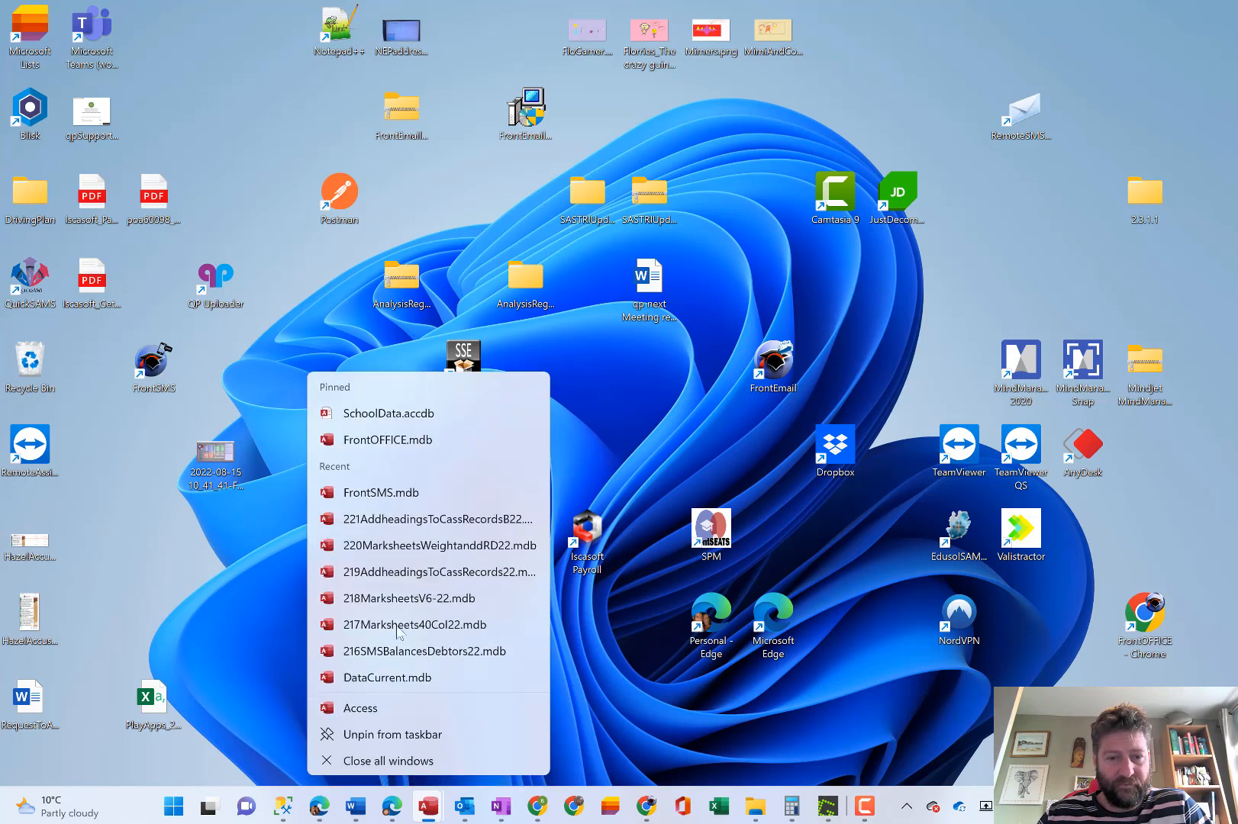
left_click(412, 497)
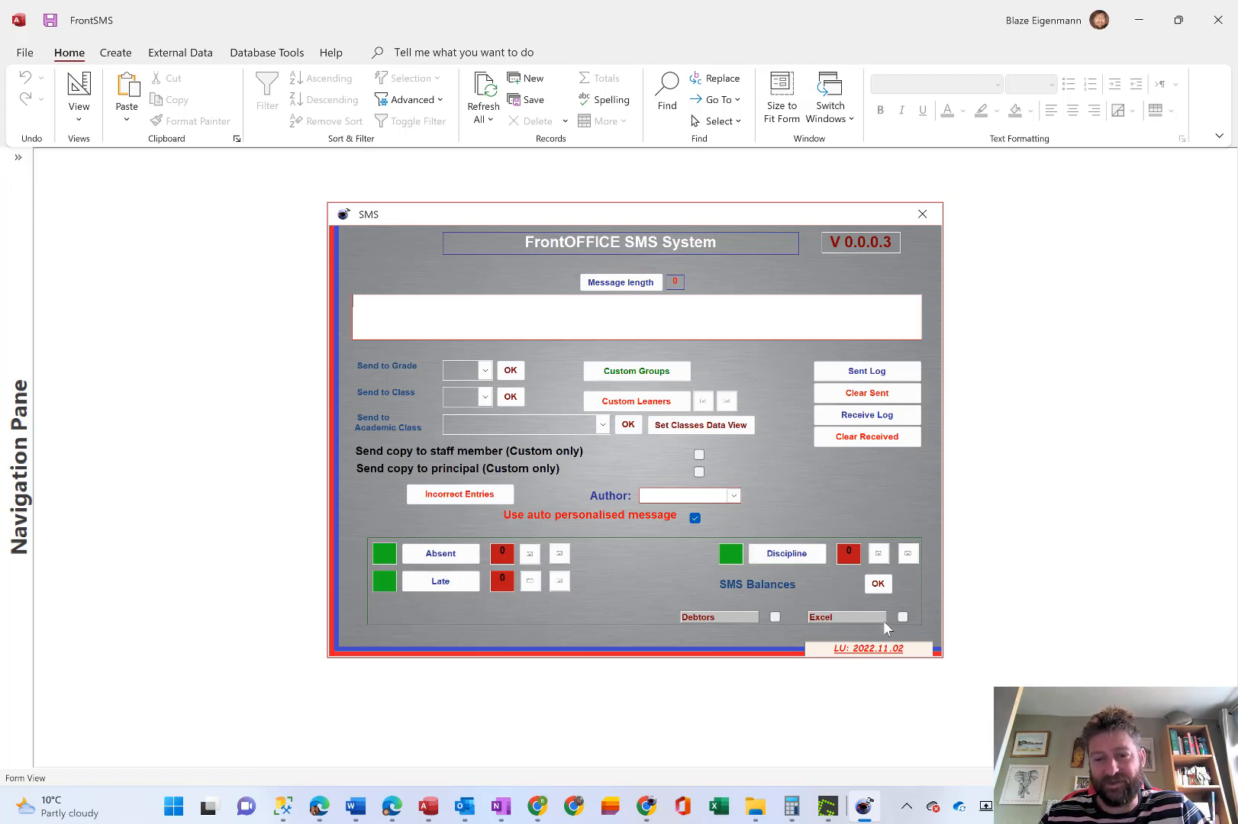
Run the SMS Balances function on the SMS form without choosing Debtors or Excel, and dismiss the message.
mouse_move(904, 624)
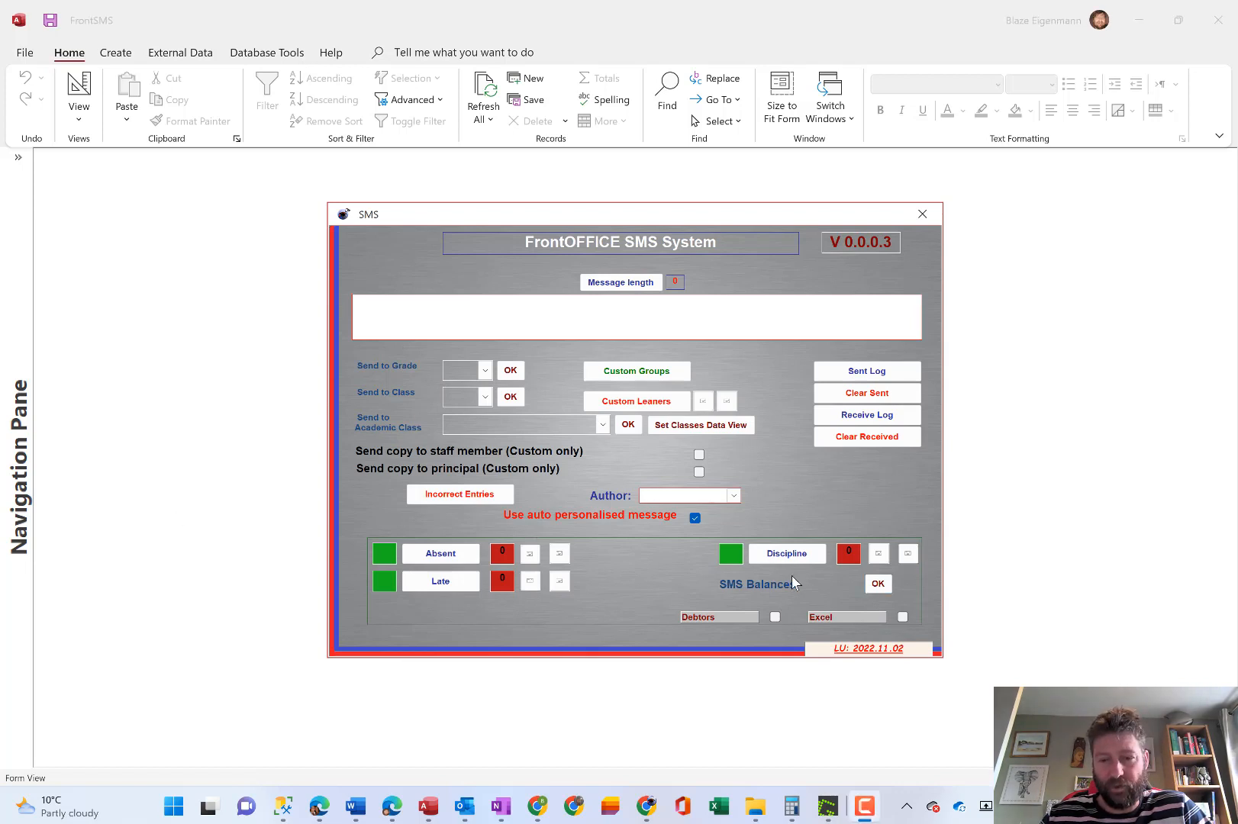
left_click(879, 584)
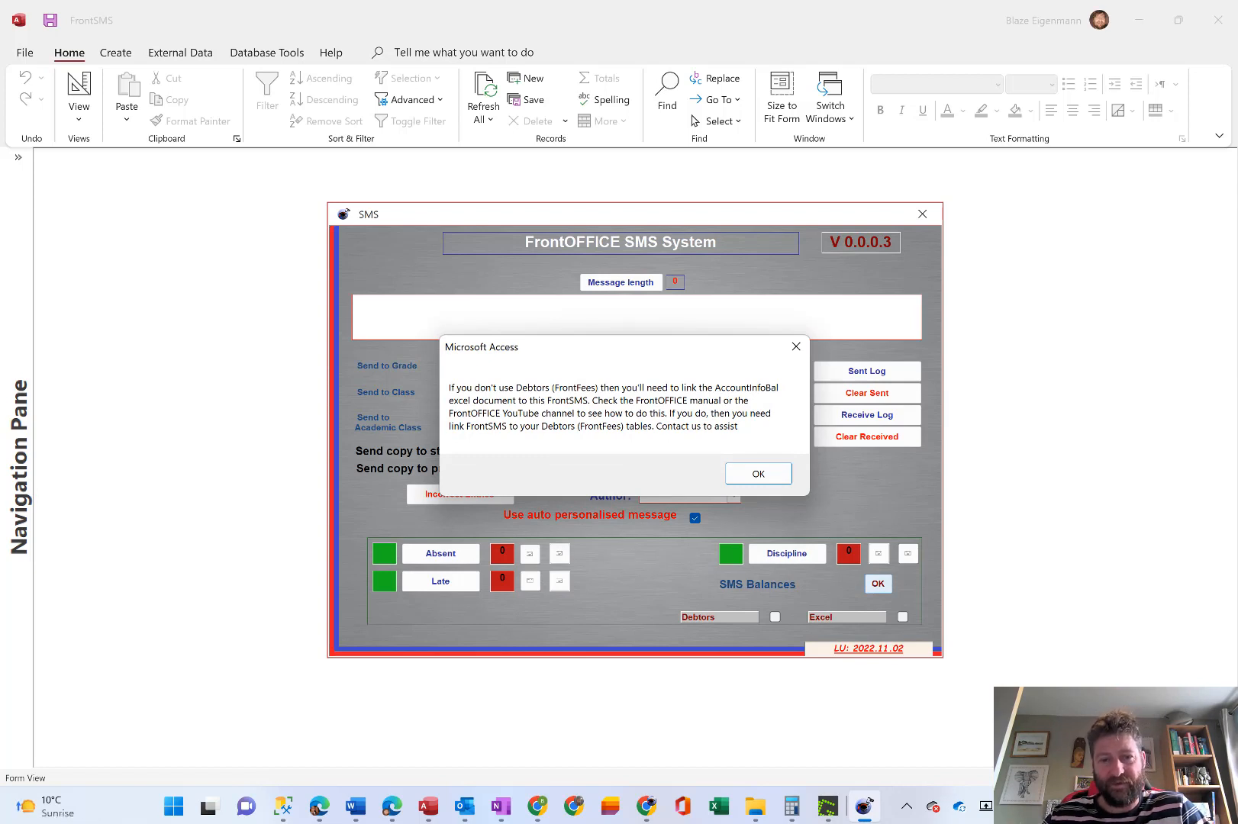
left_click(757, 474)
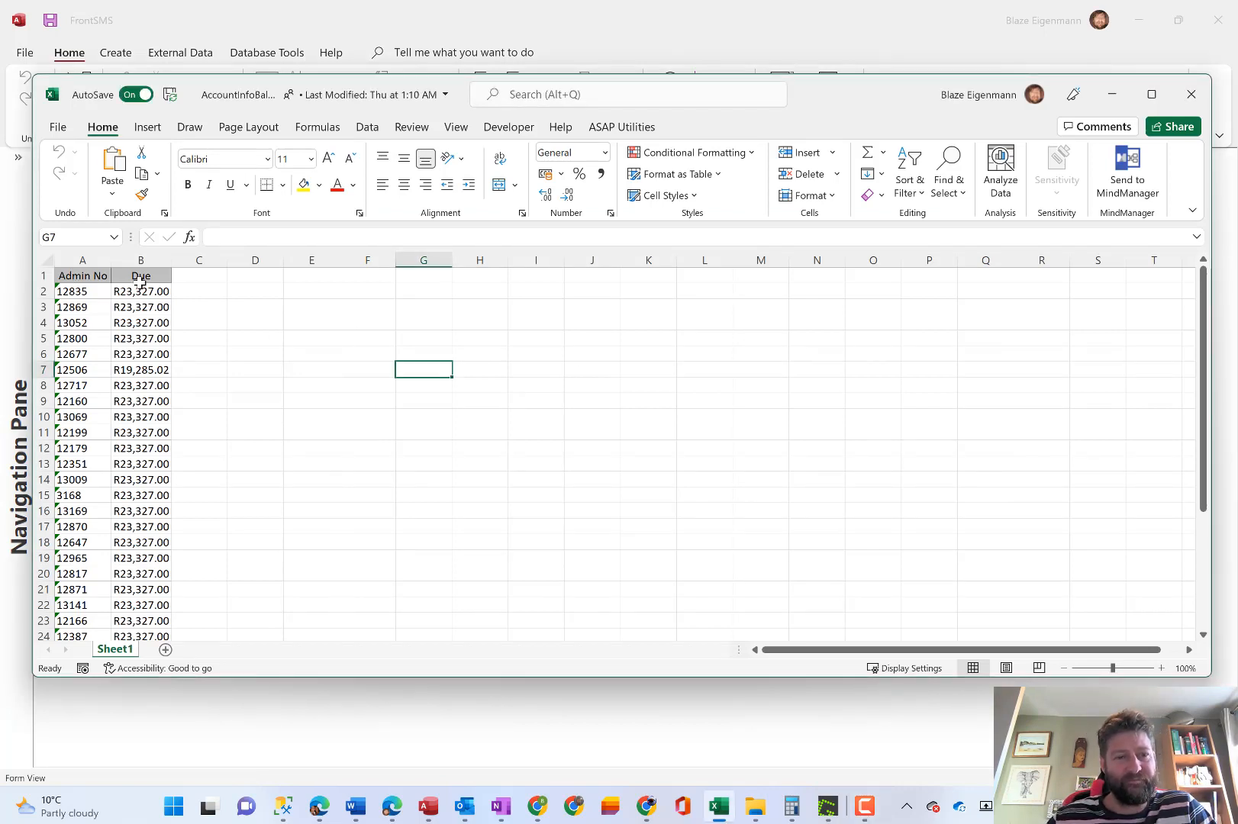
Examine the Admin No and Due column headings in the AccountInfoBal workbook in Excel.
left_click(78, 273)
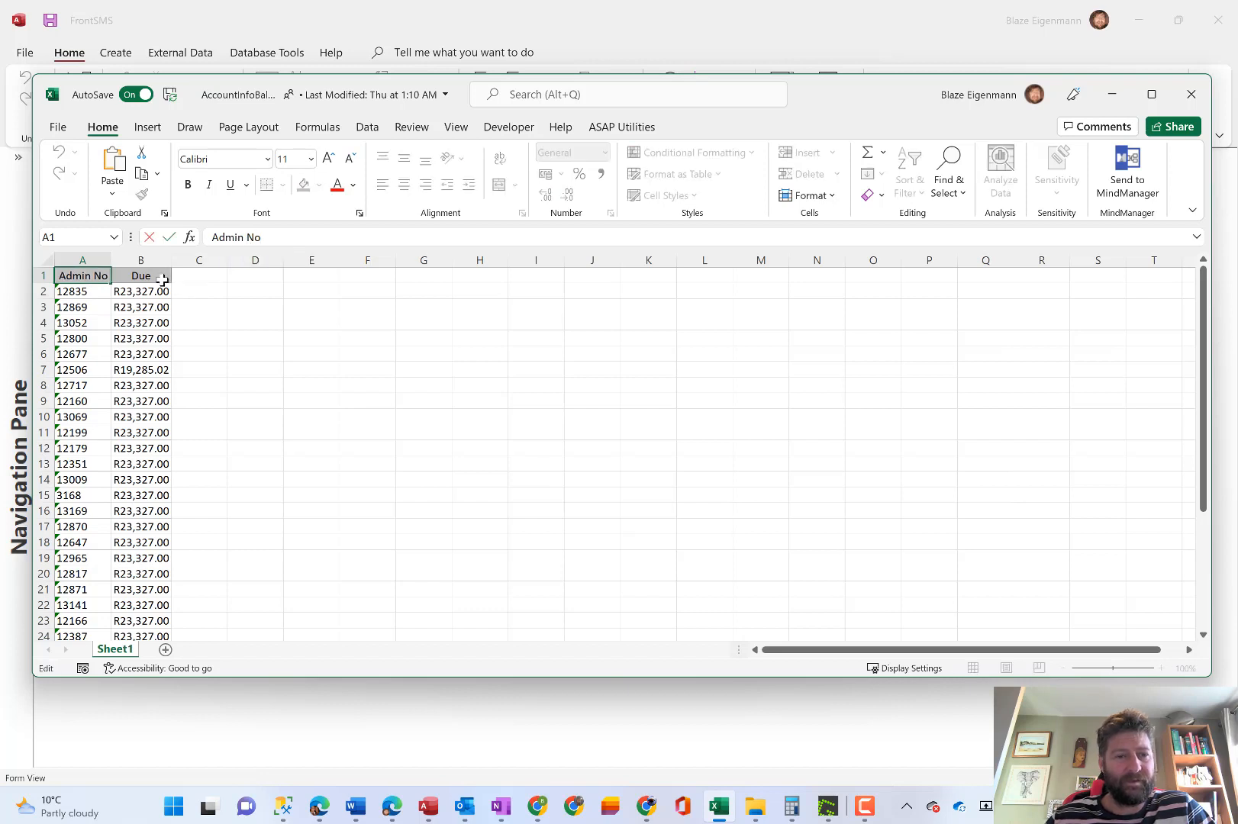
left_click(137, 276)
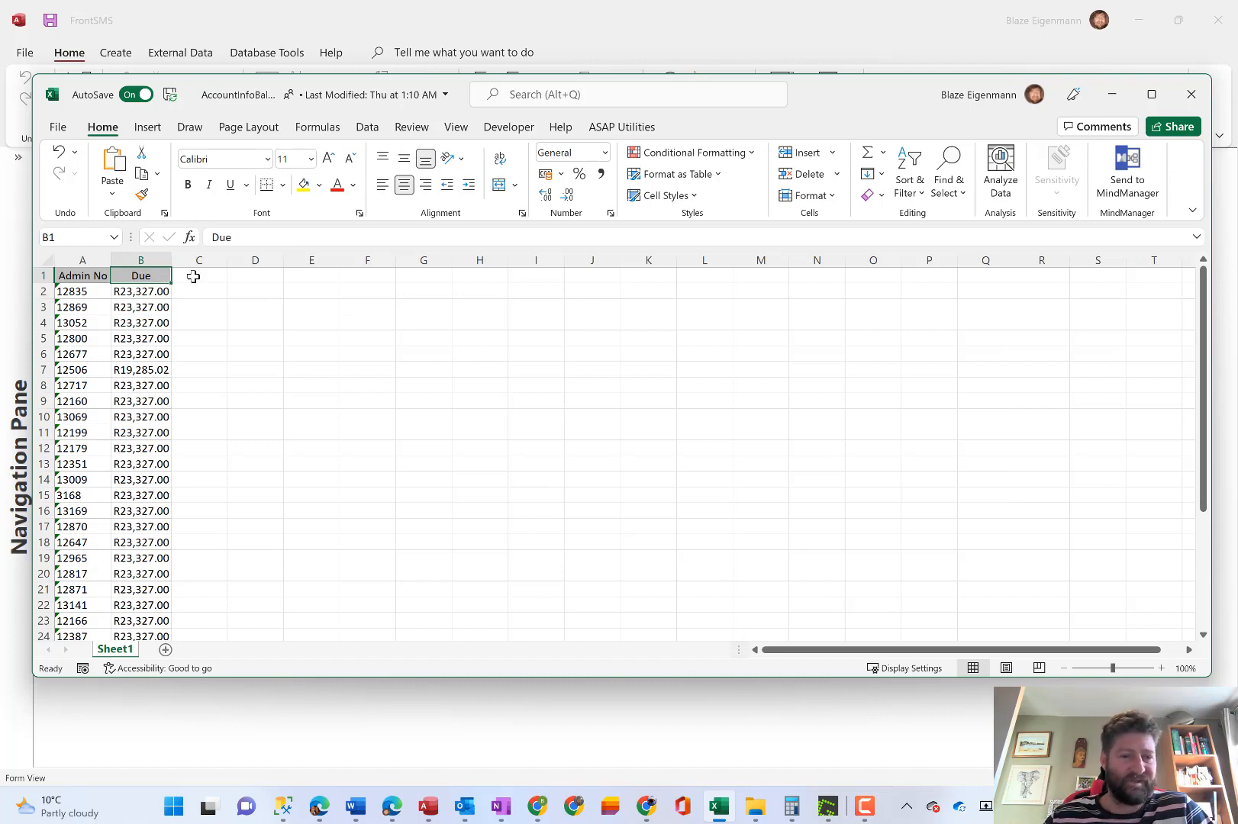
scroll(193, 276, "up", 1)
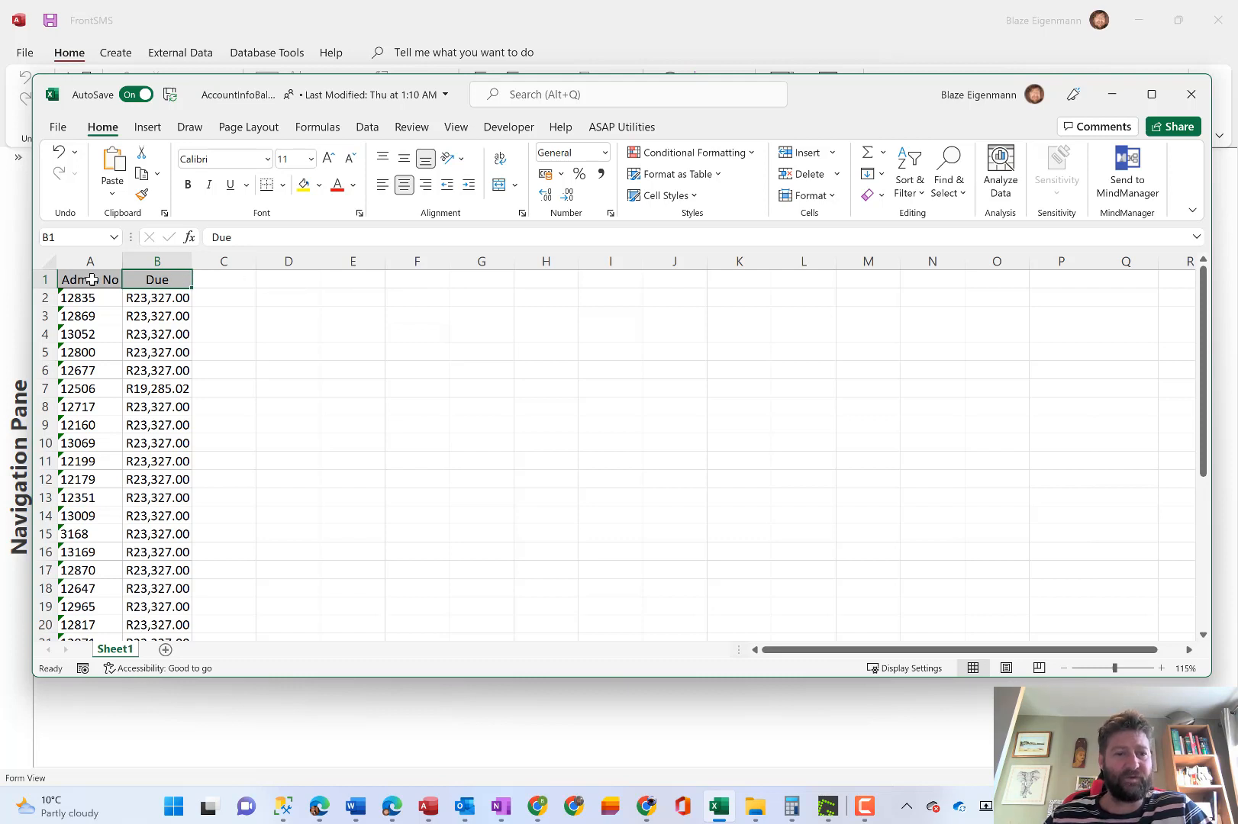
left_click_drag(103, 278, 154, 279)
left_click(154, 279)
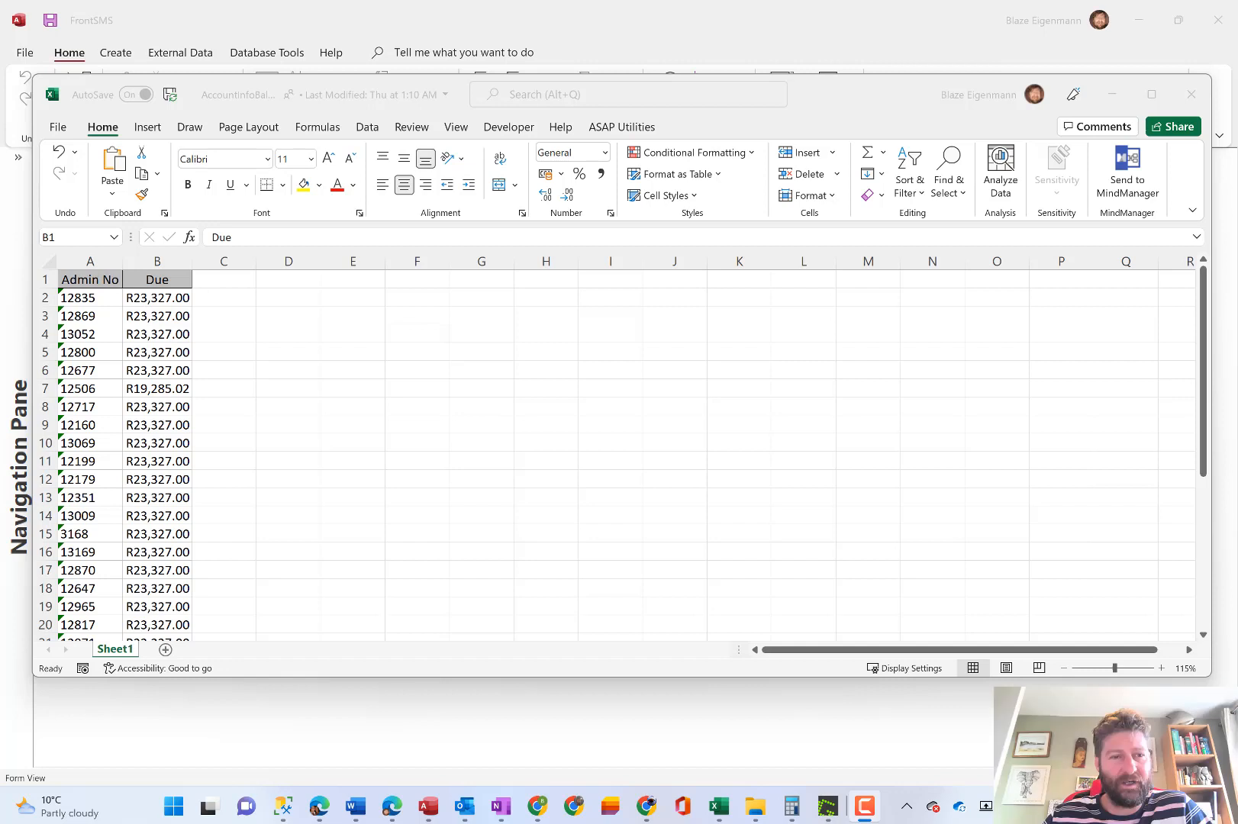
Try to save a copy of AccountInfoBal in the Debtors folder as an Excel 97-2003 Workbook (*.xls), cancelling the file replacement.
left_click(61, 136)
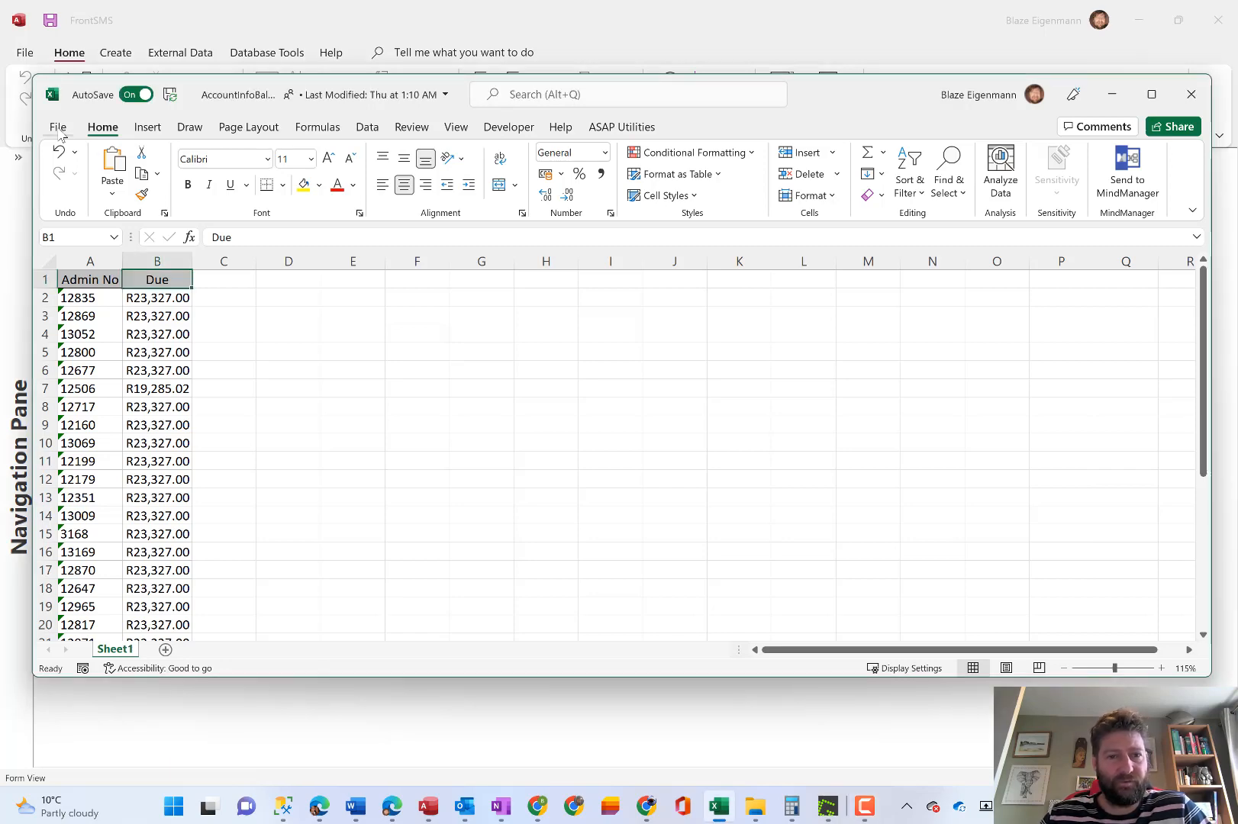
left_click(58, 128)
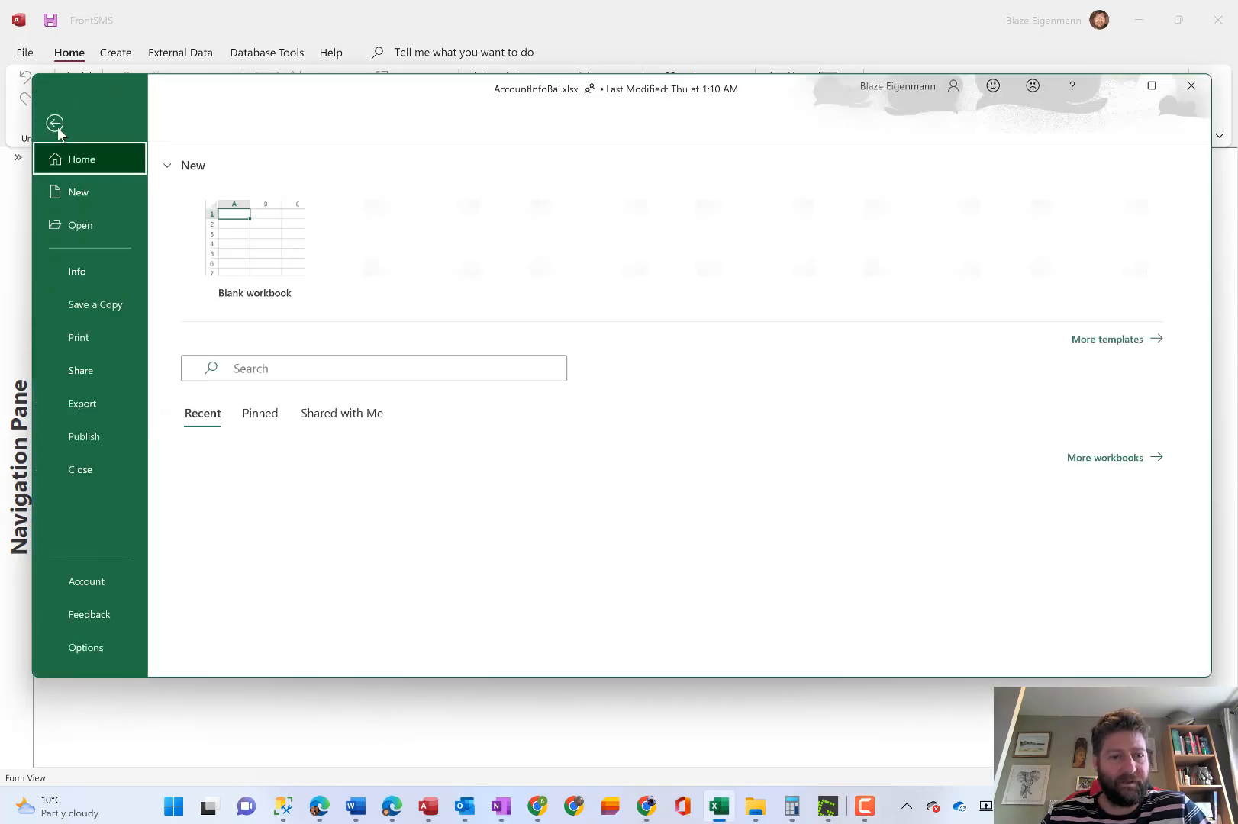
left_click(101, 304)
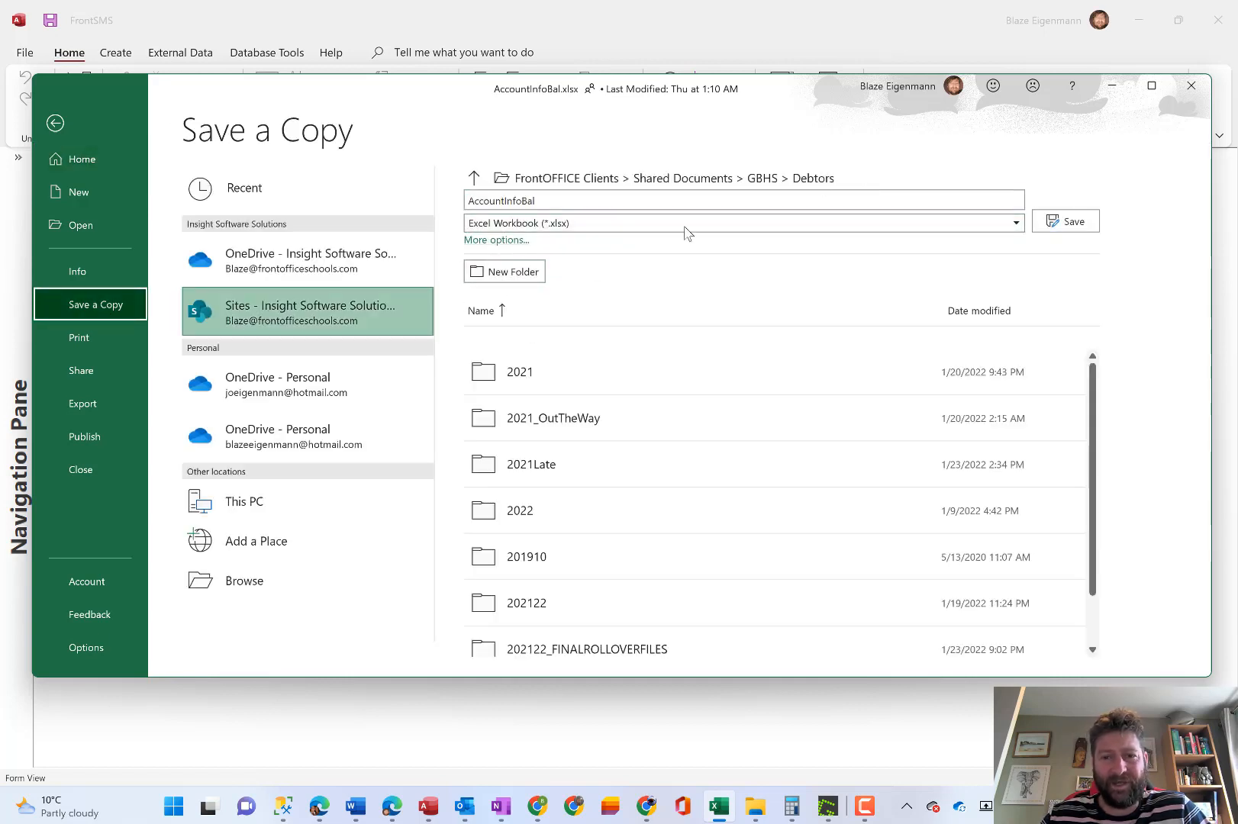
left_click(1005, 226)
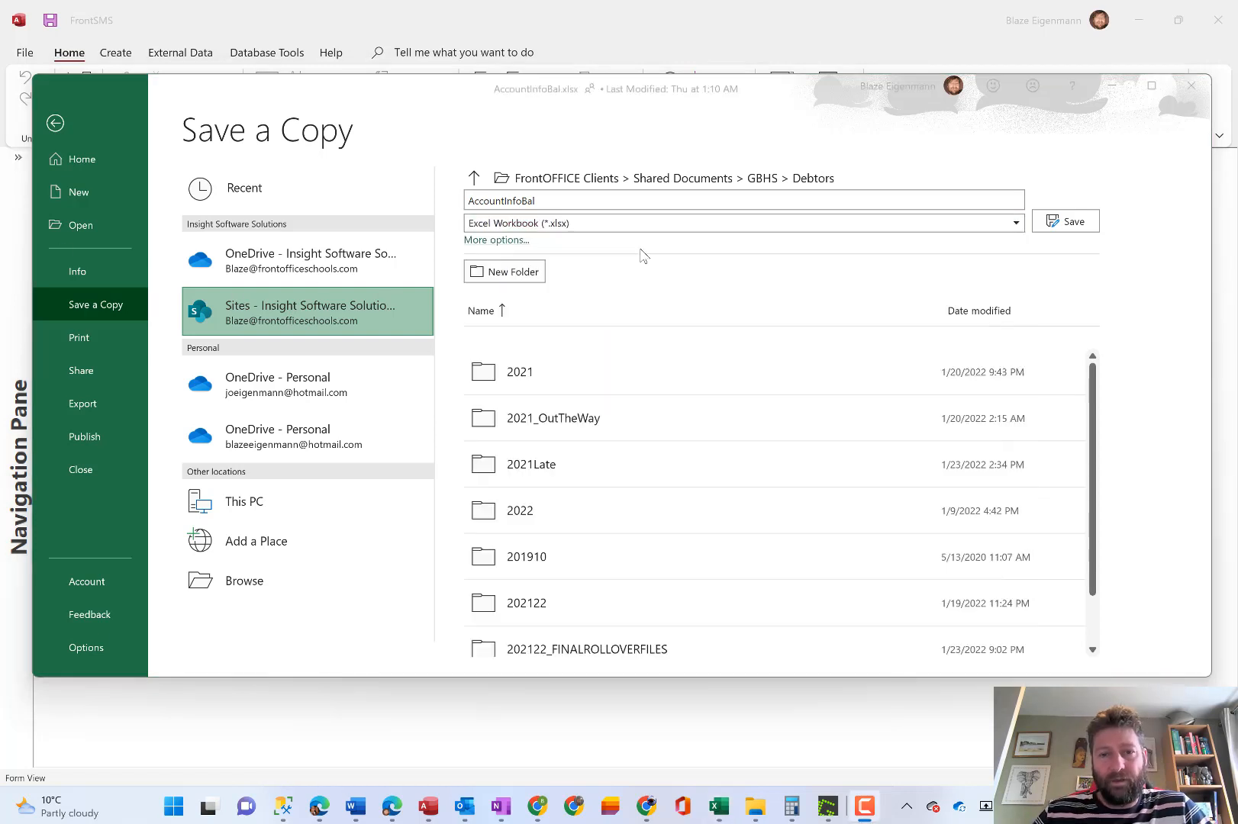
left_click(669, 221)
left_click(726, 227)
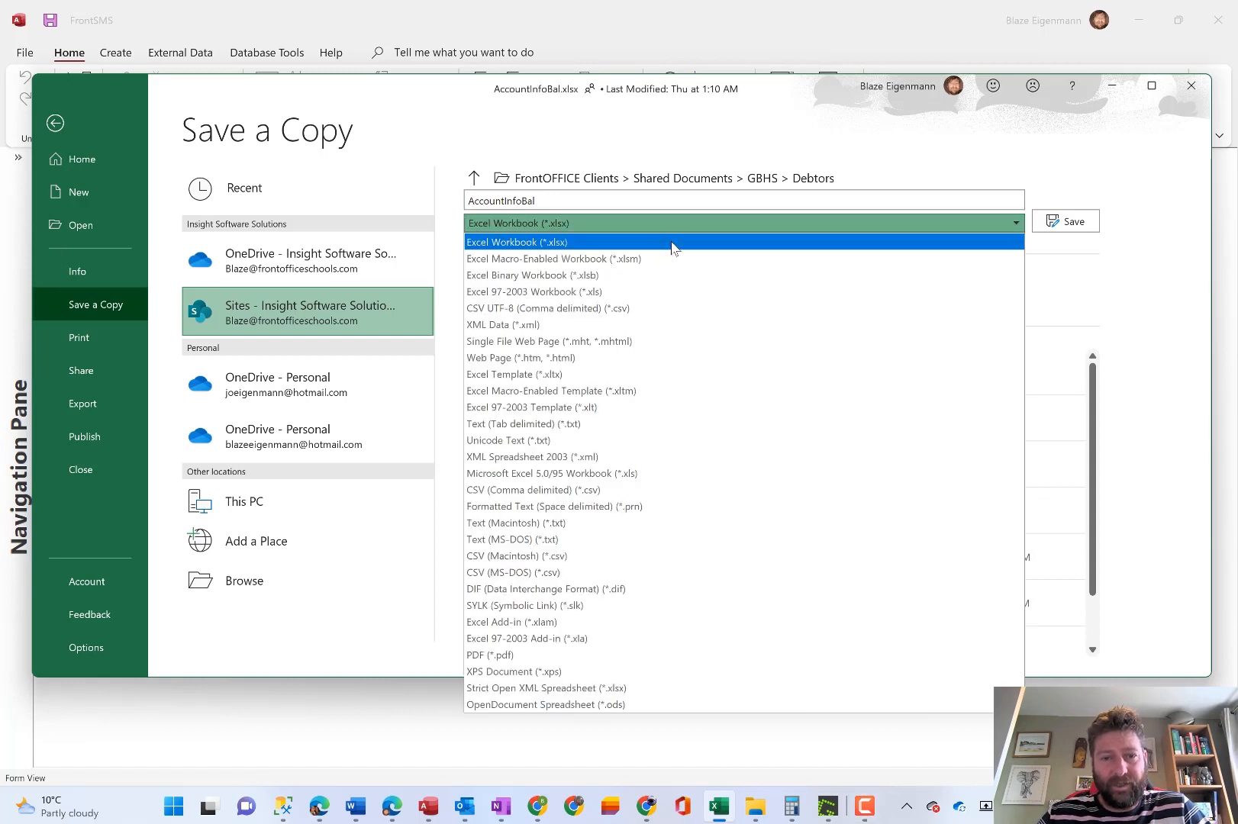
left_click(549, 294)
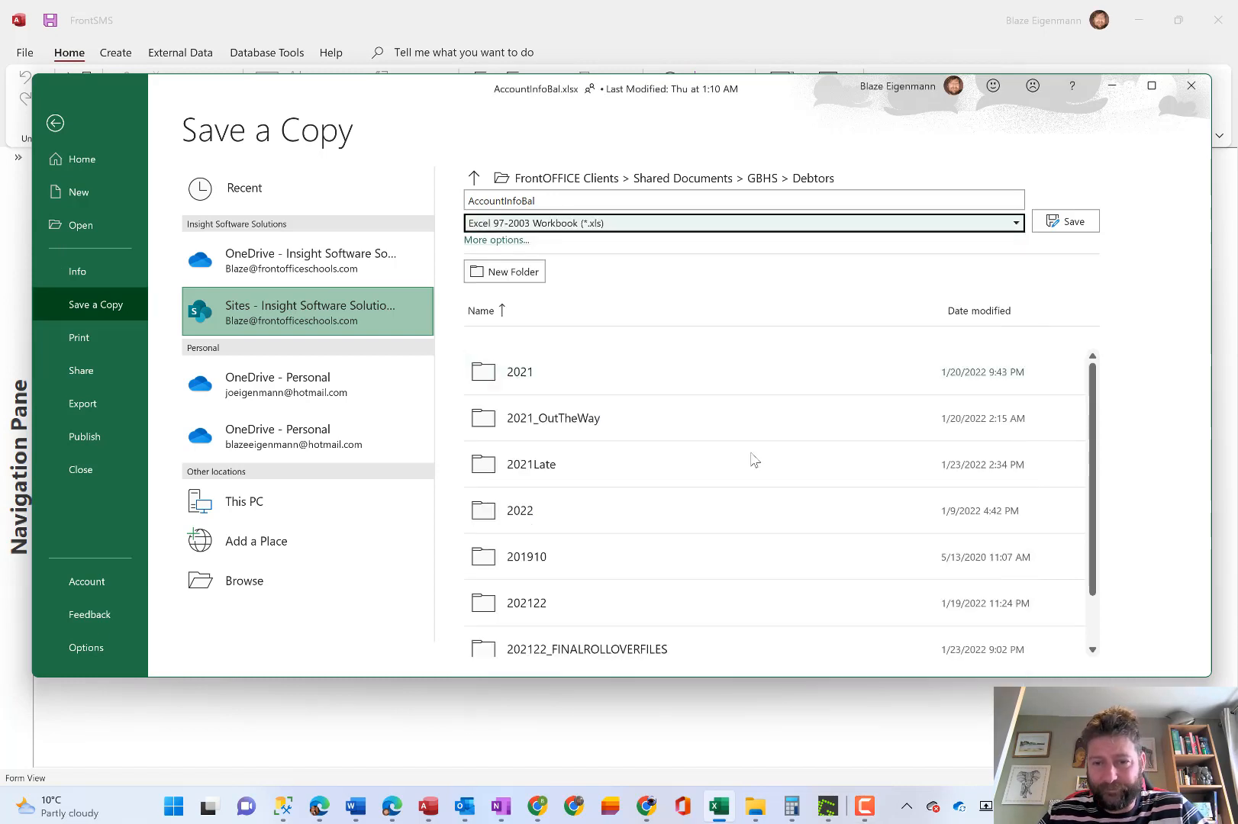
left_click(1066, 222)
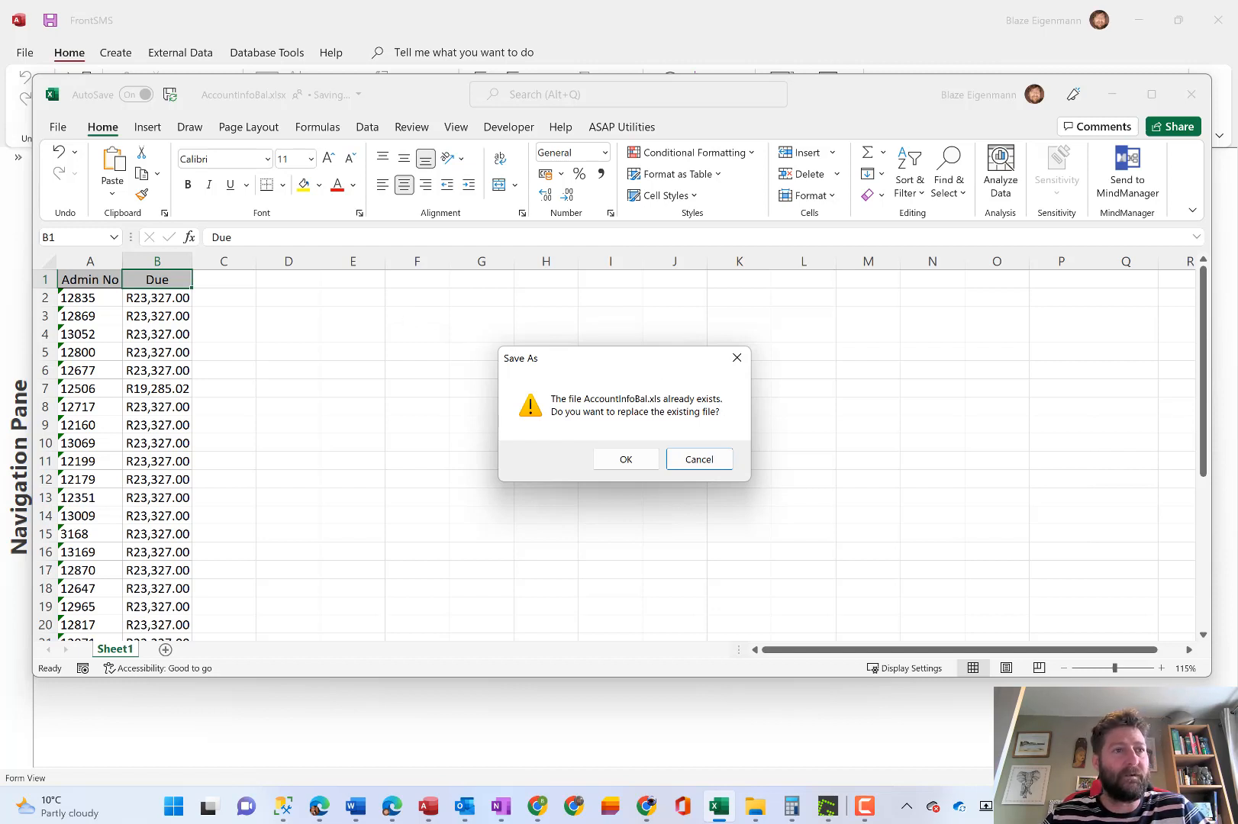
left_click(699, 460)
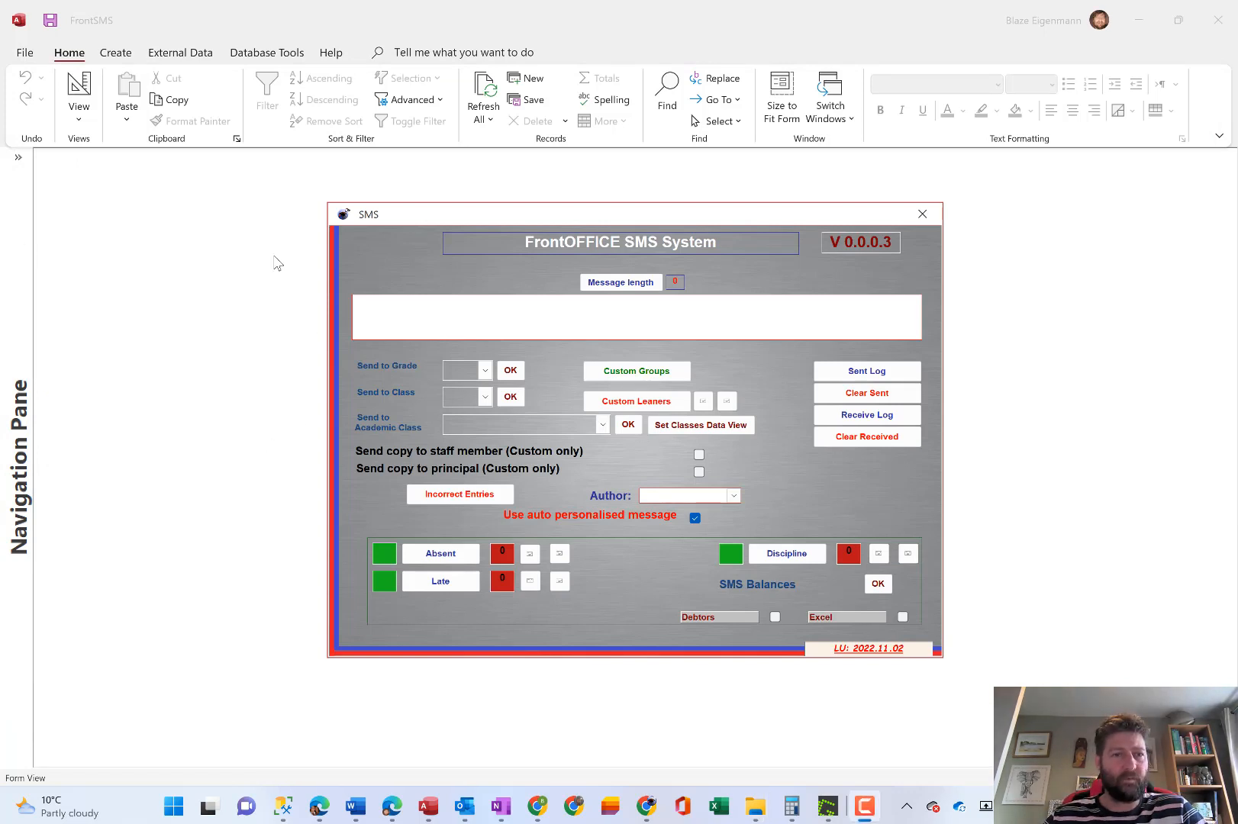
In FrontSMS, start getting external data from an Excel file, choosing to link to the source by creating a linked table.
left_click(178, 61)
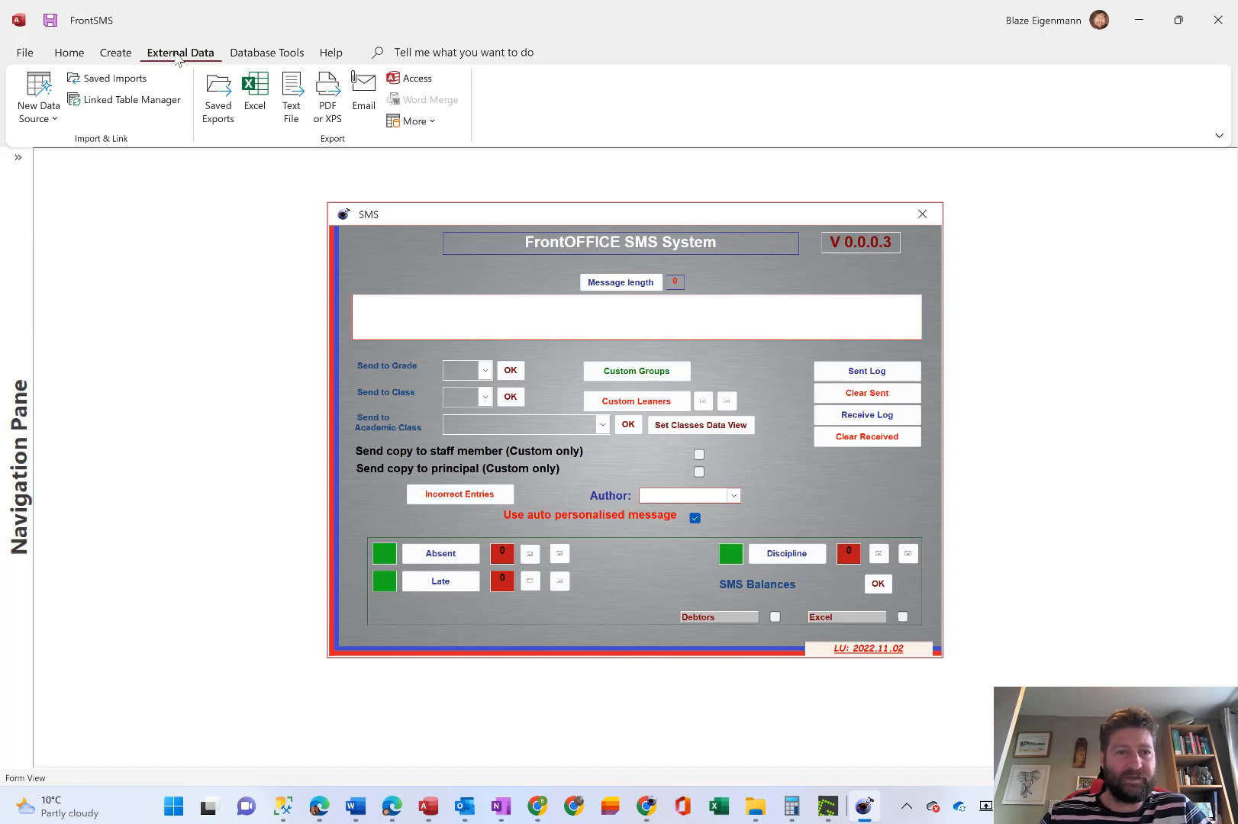
left_click(52, 119)
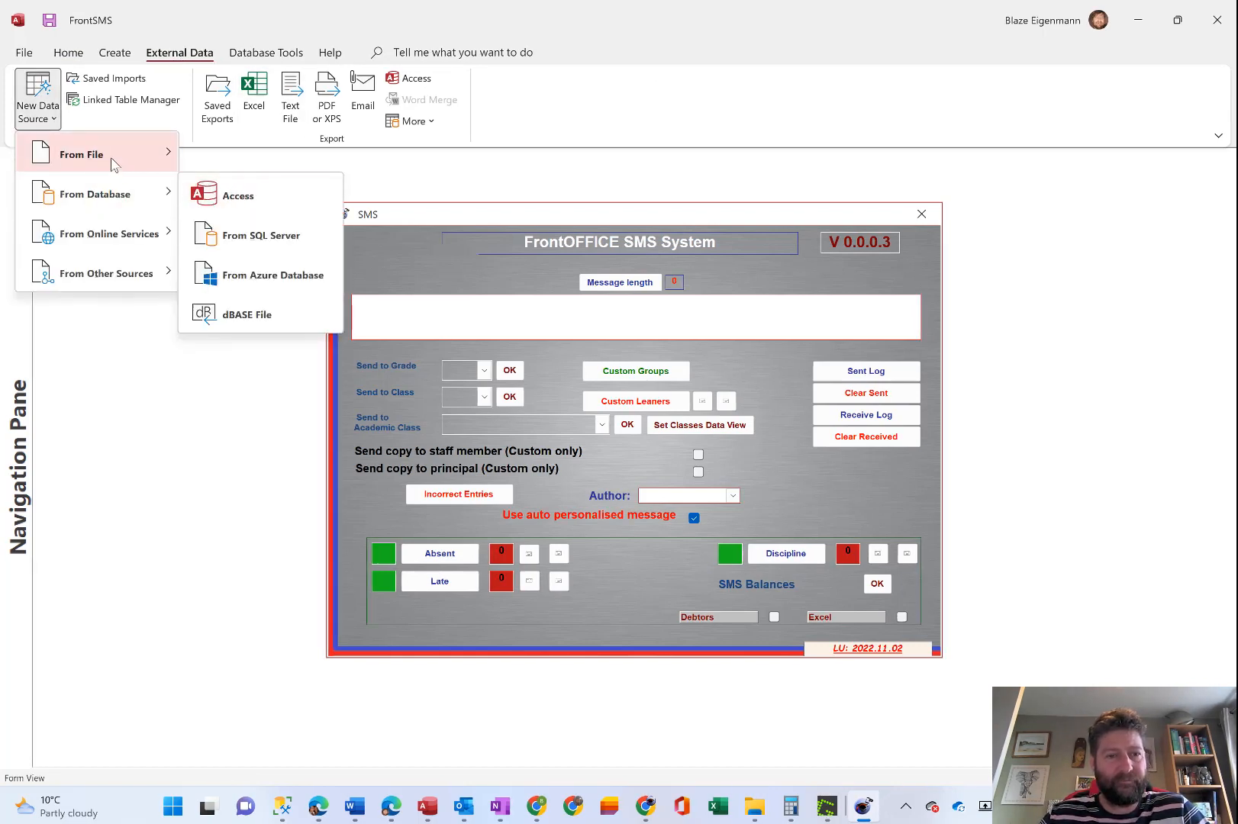
mouse_move(111, 159)
left_click(274, 161)
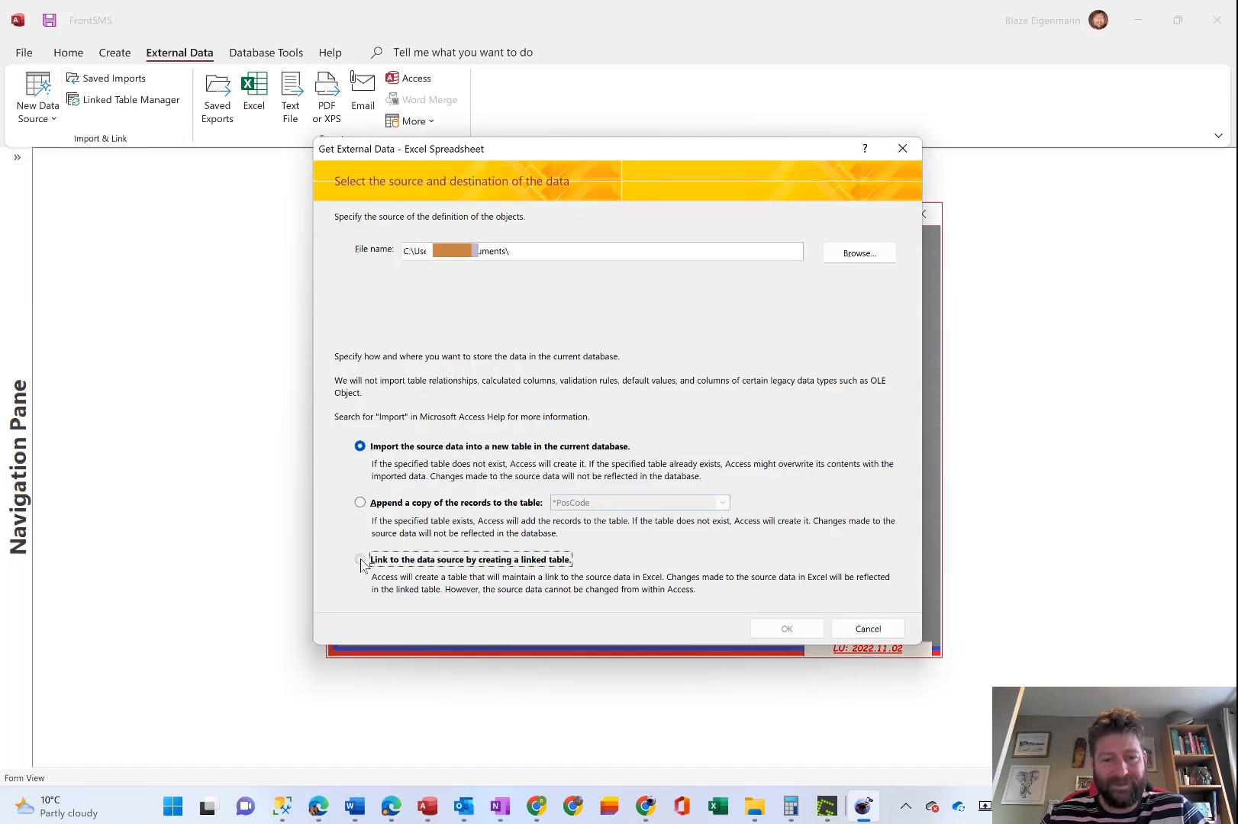
left_click(359, 559)
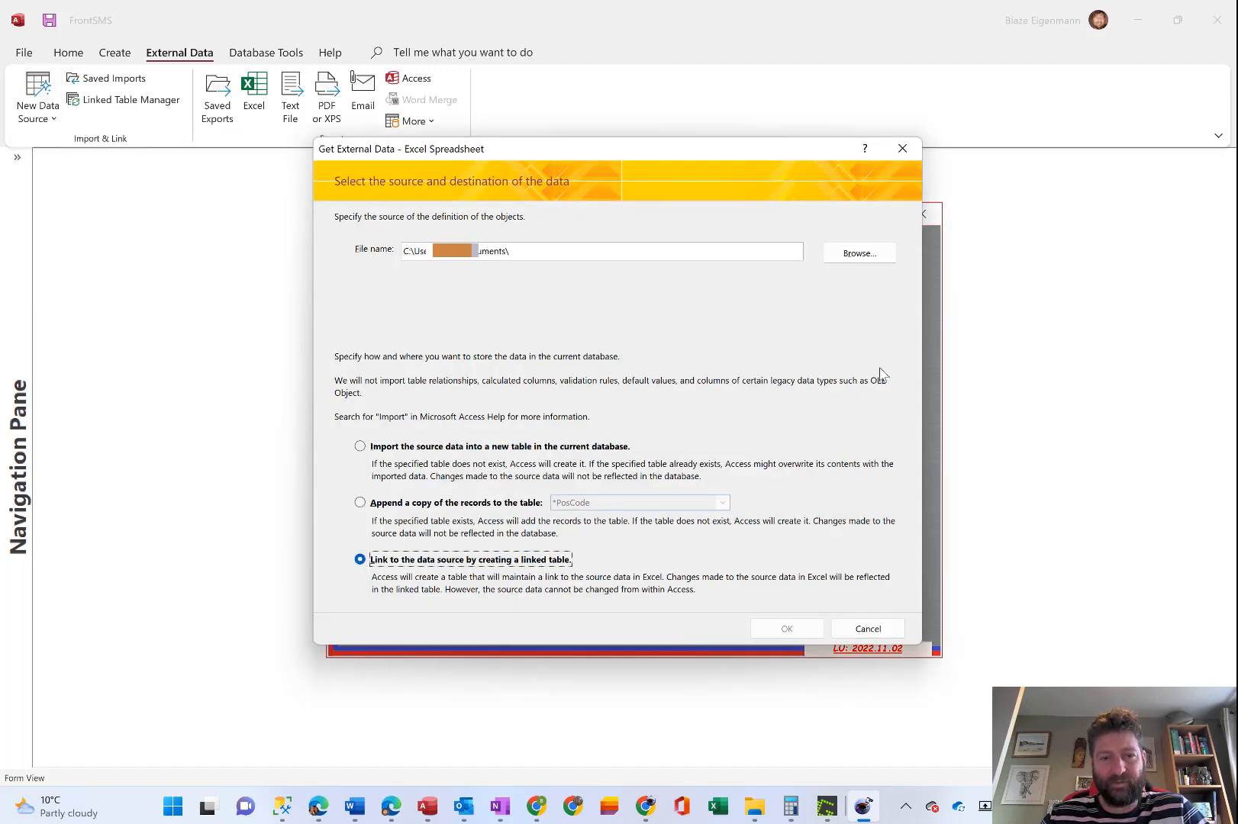
Choose AccountInfoBal.xls in the GBHS client's Debtors folder as the source file and accept the link settings.
left_click(856, 257)
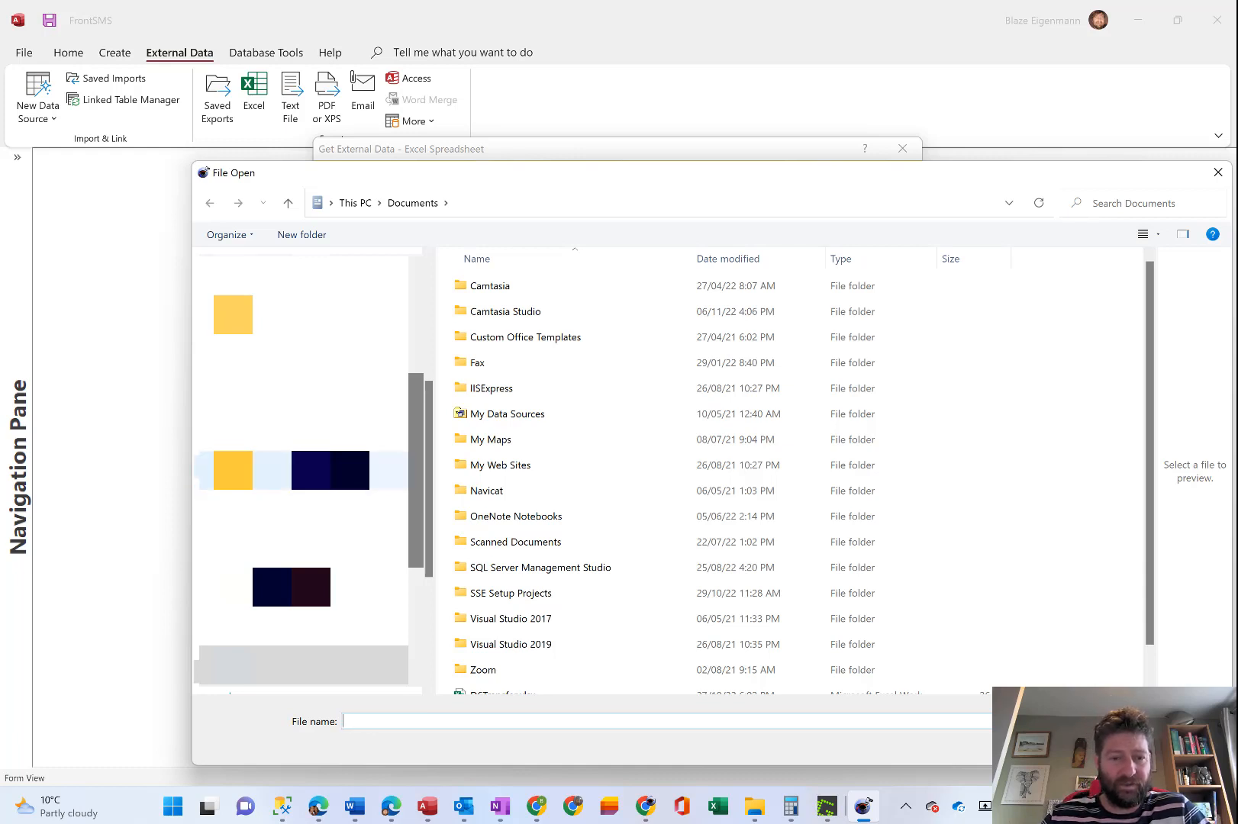
left_click(304, 433)
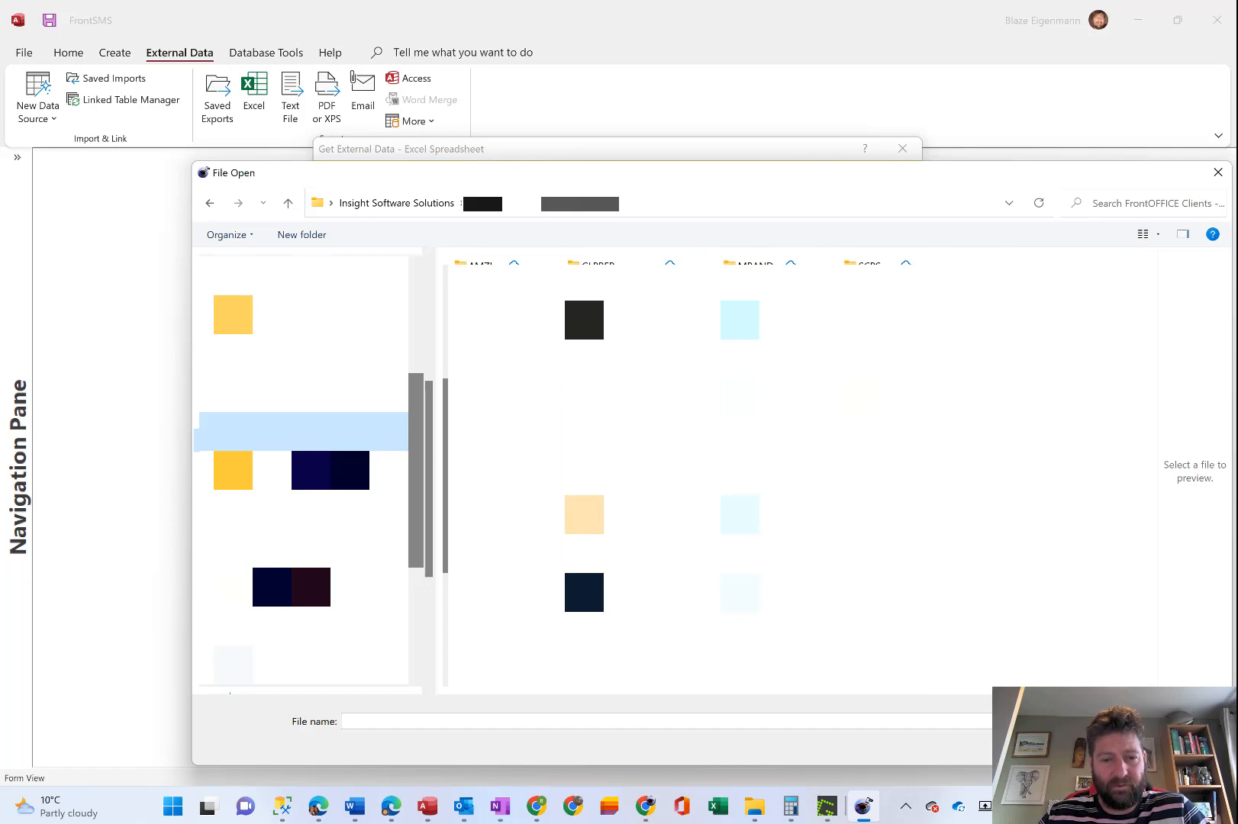
double_click(482, 532)
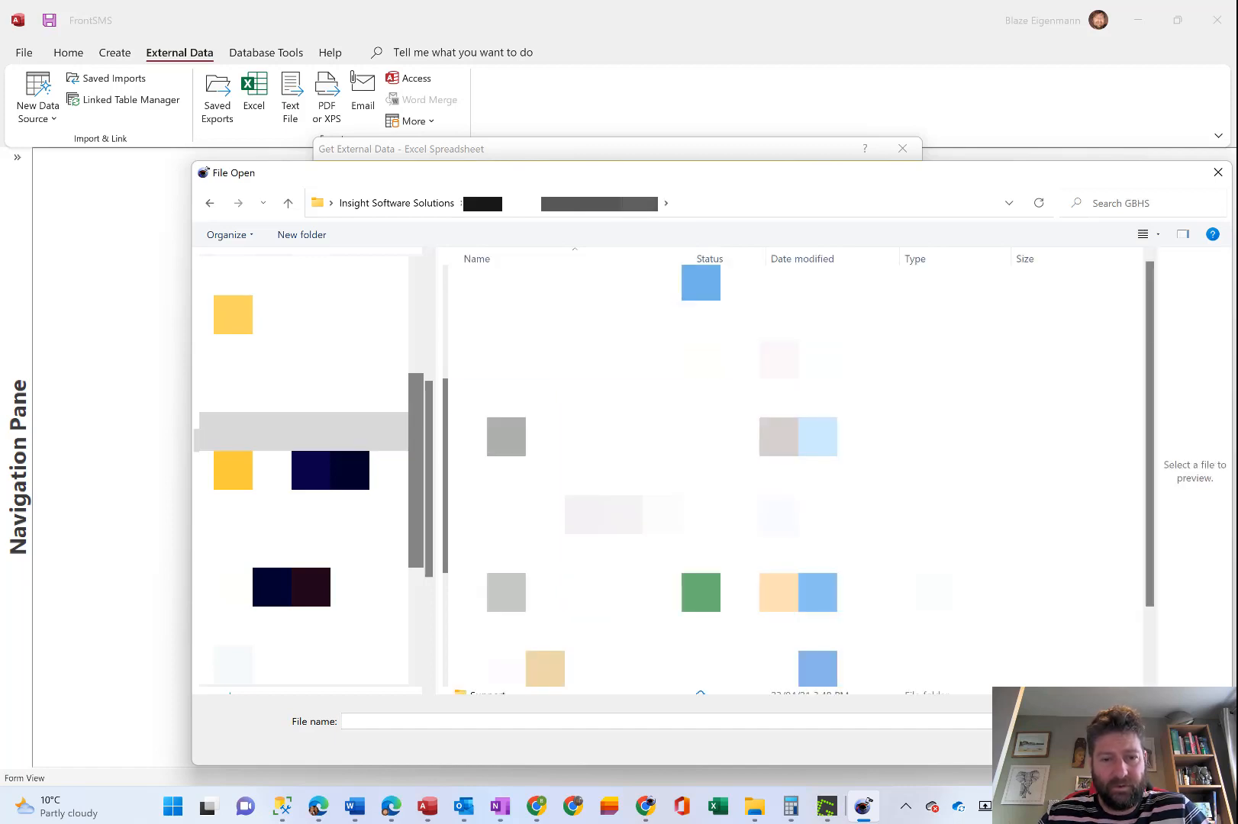
left_click(496, 360)
double_click(496, 359)
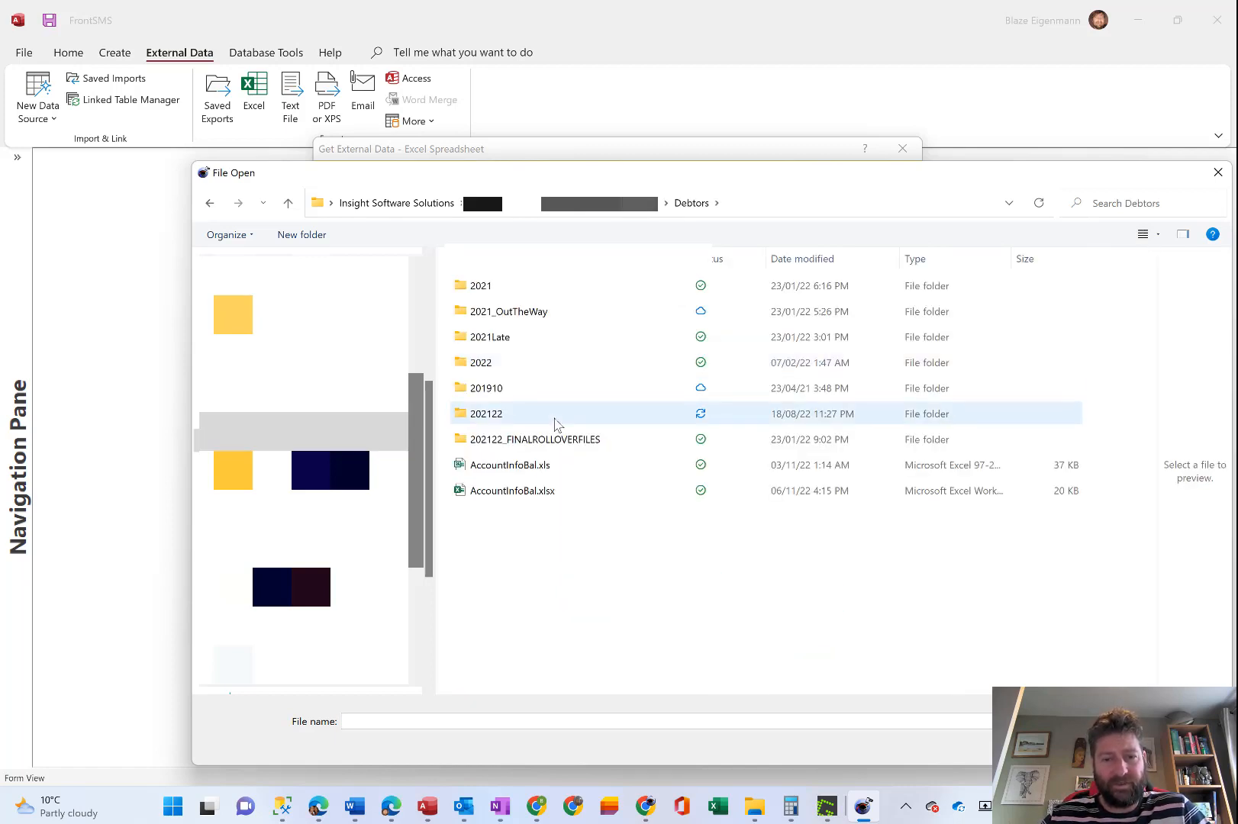
left_click(532, 467)
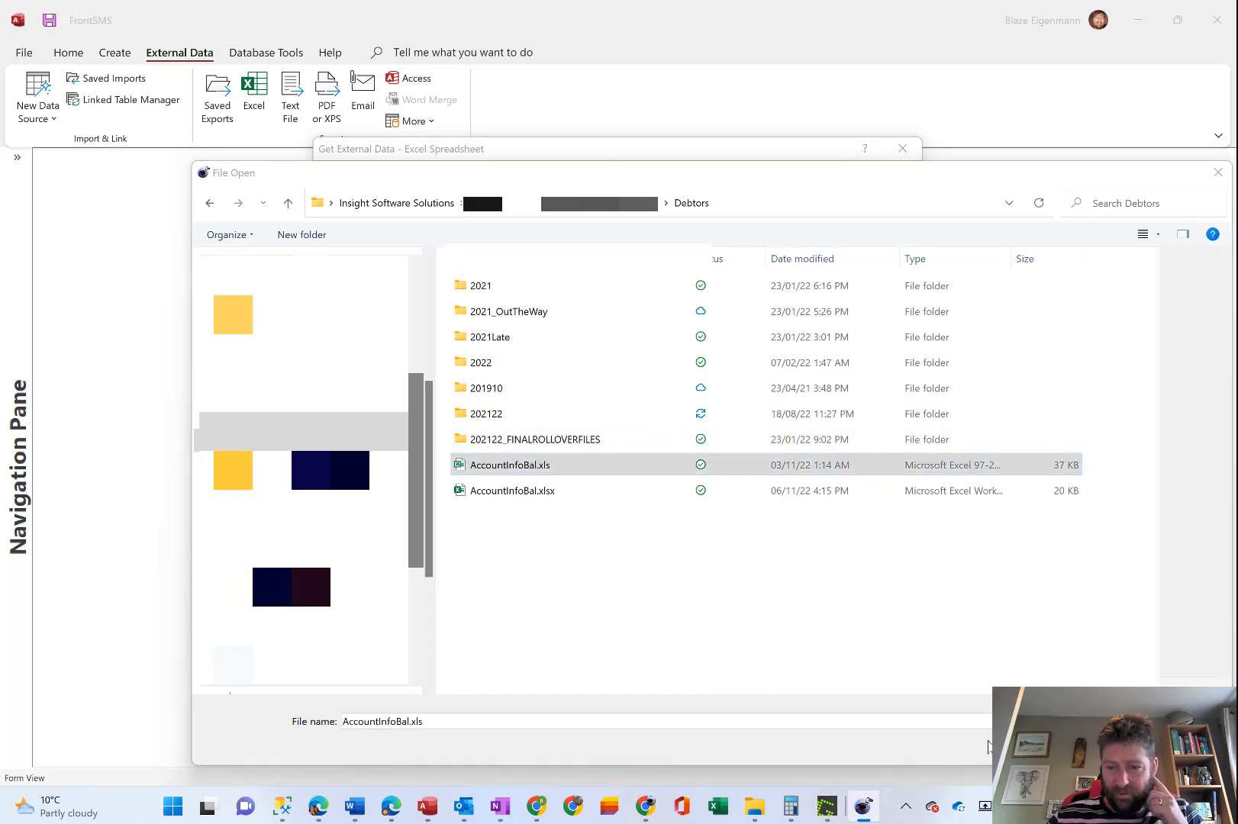
left_click(1091, 745)
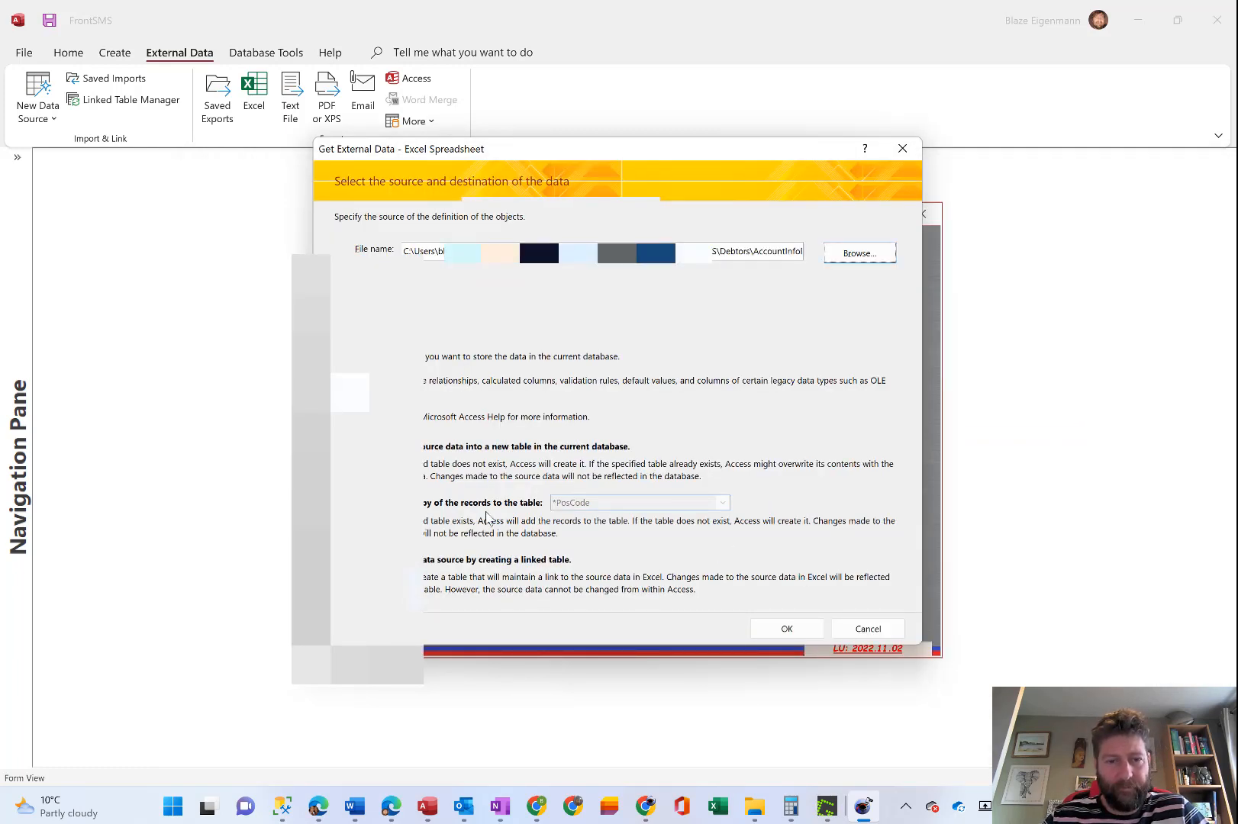
left_click(793, 630)
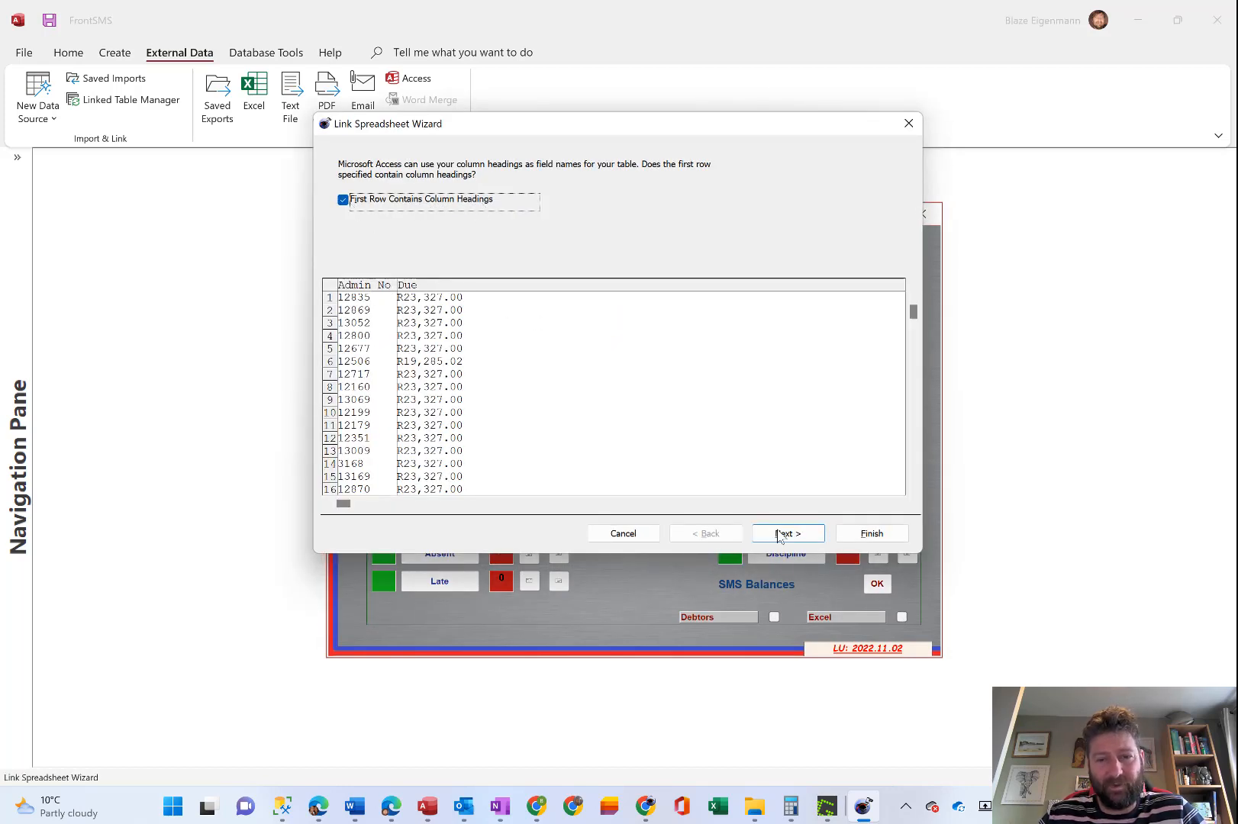
Name the linked table AccountInfoBal, finish the Link Spreadsheet Wizard and collapse the list of database objects.
left_click(801, 539)
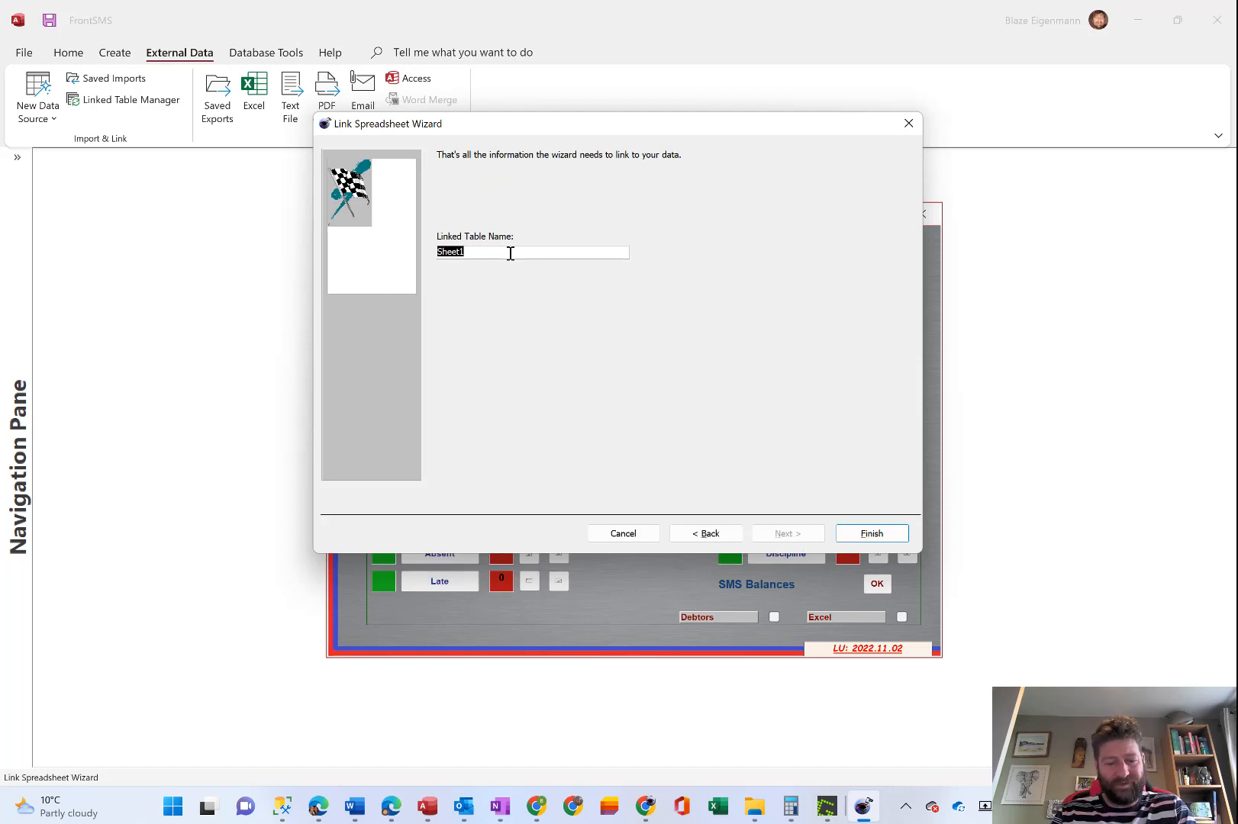
type("AccountInfoBal")
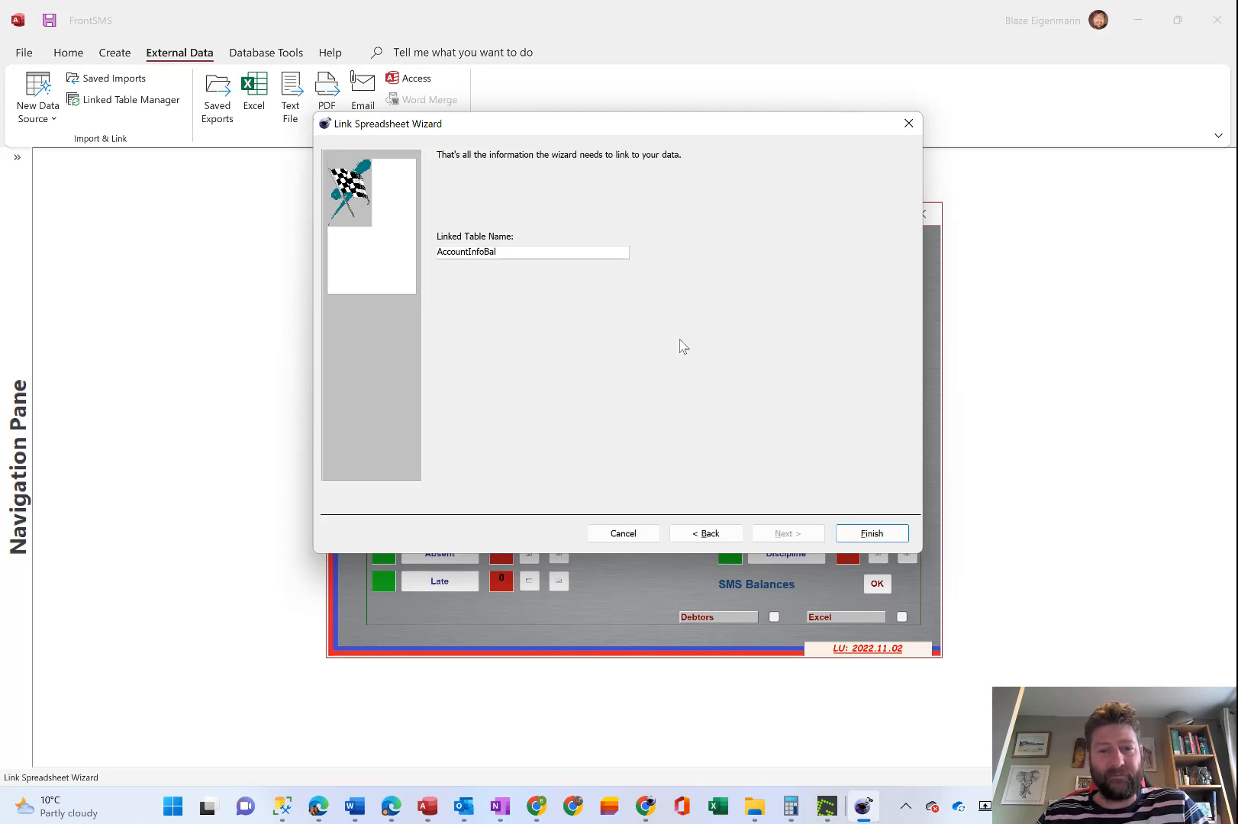
left_click(860, 534)
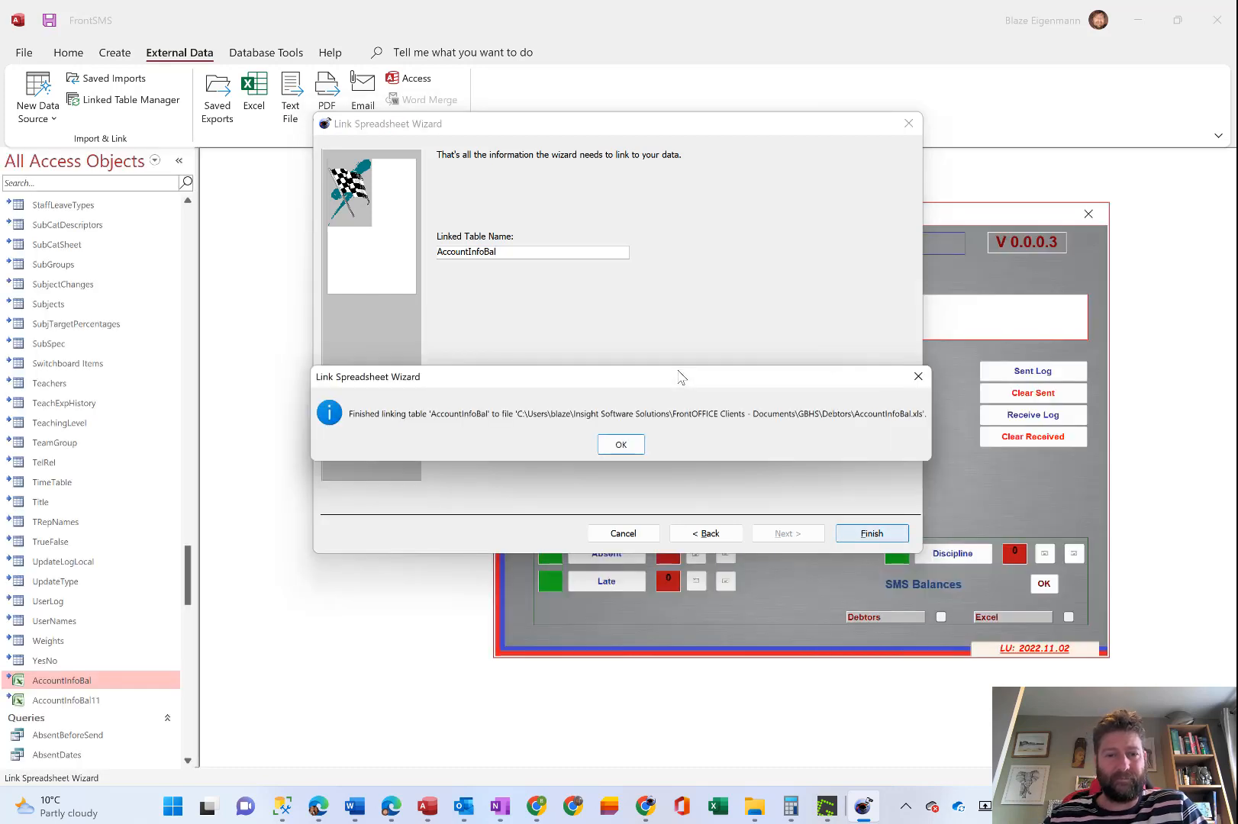
left_click(618, 447)
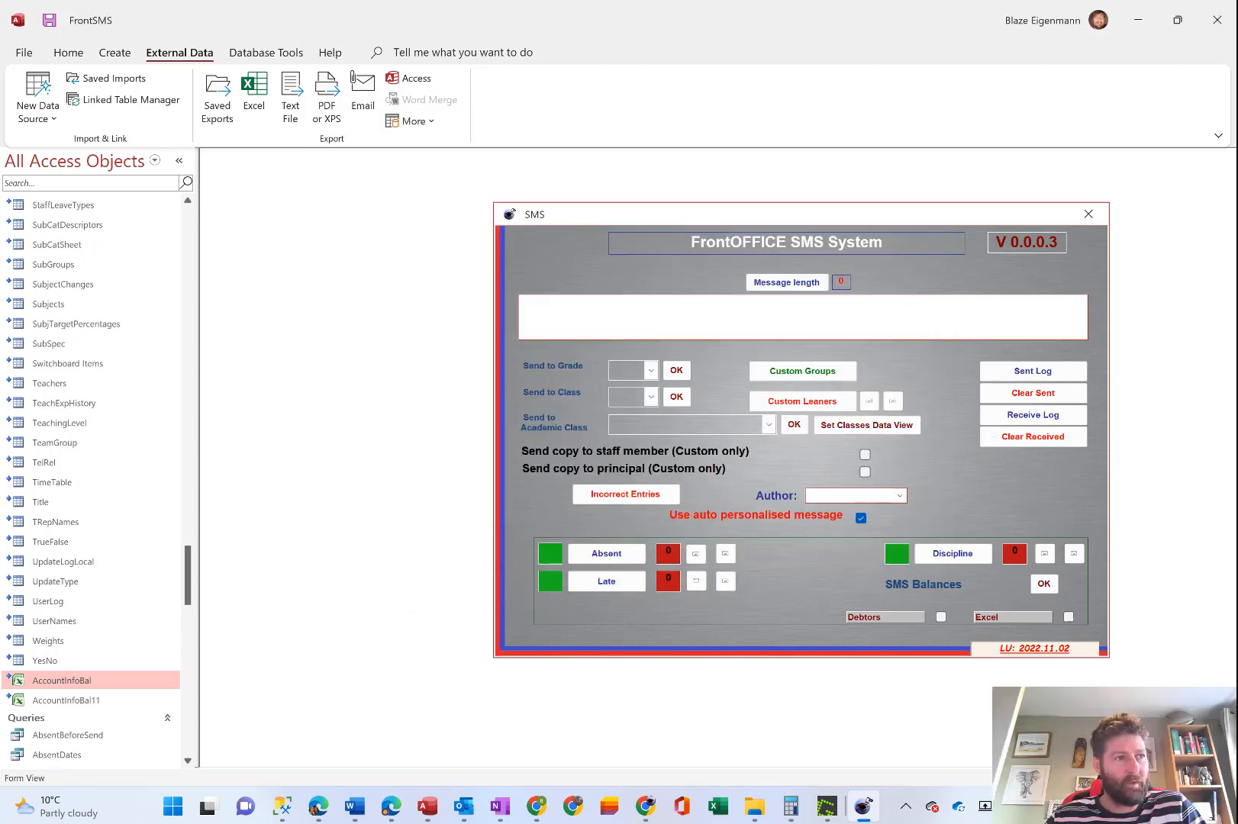
left_click(179, 161)
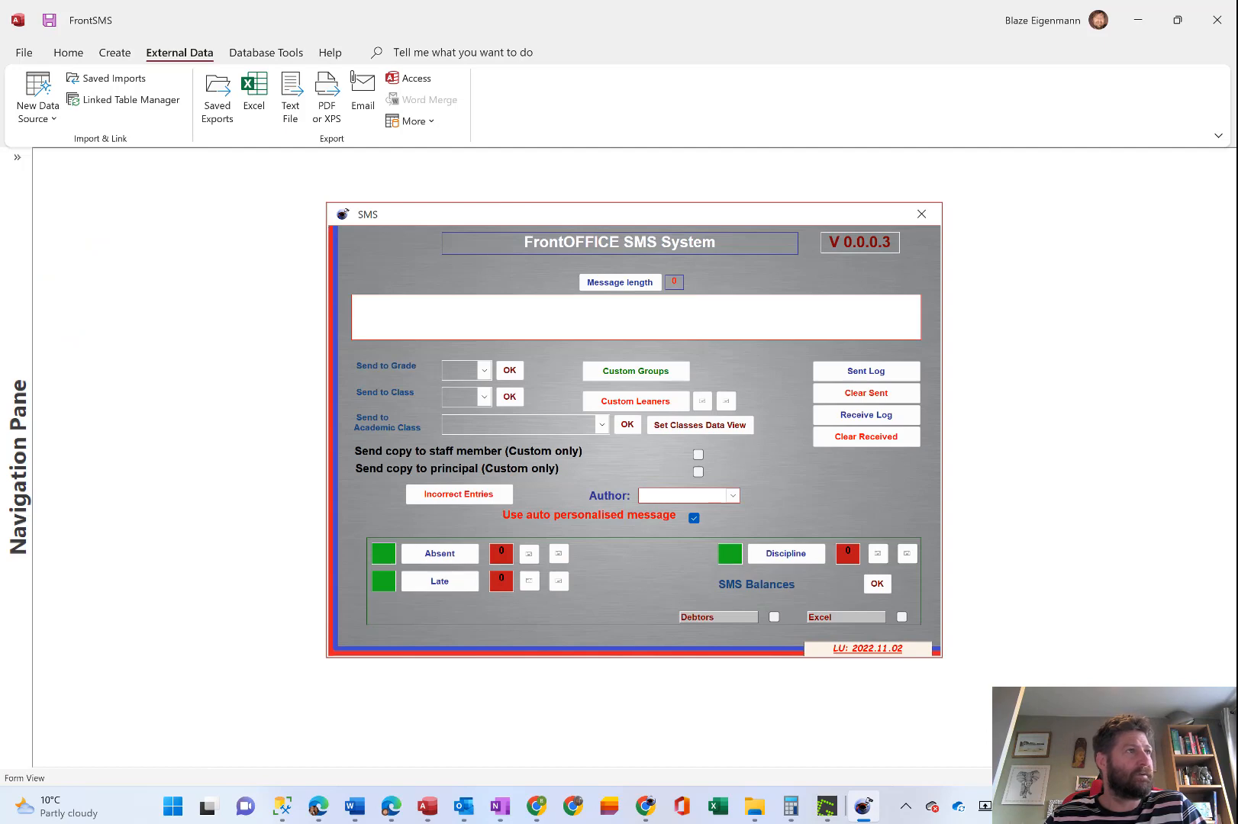
Check the AccountInfoBal.xls source file in the Debtors folder and the linked AccountInfoBal table among the FrontSMS database objects.
left_click_drag(0, 107, 502, 79)
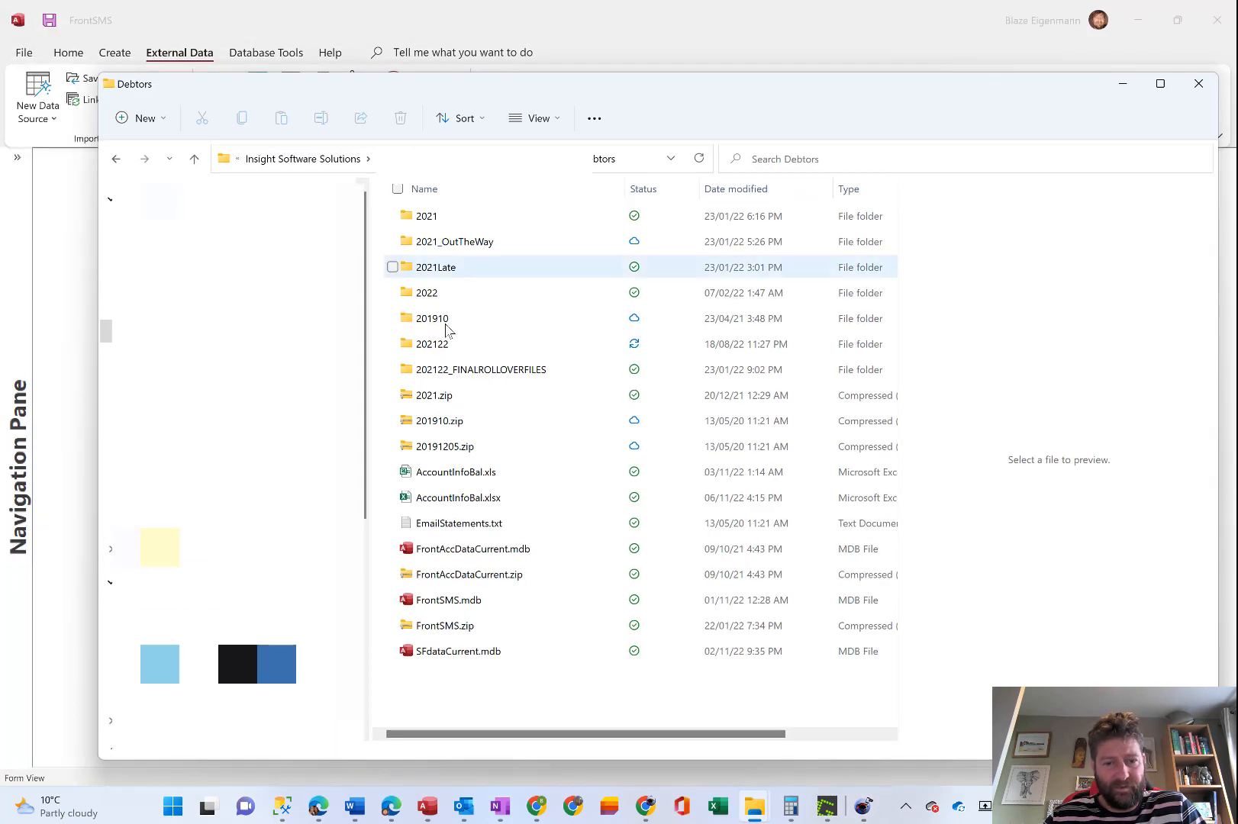
left_click(455, 478)
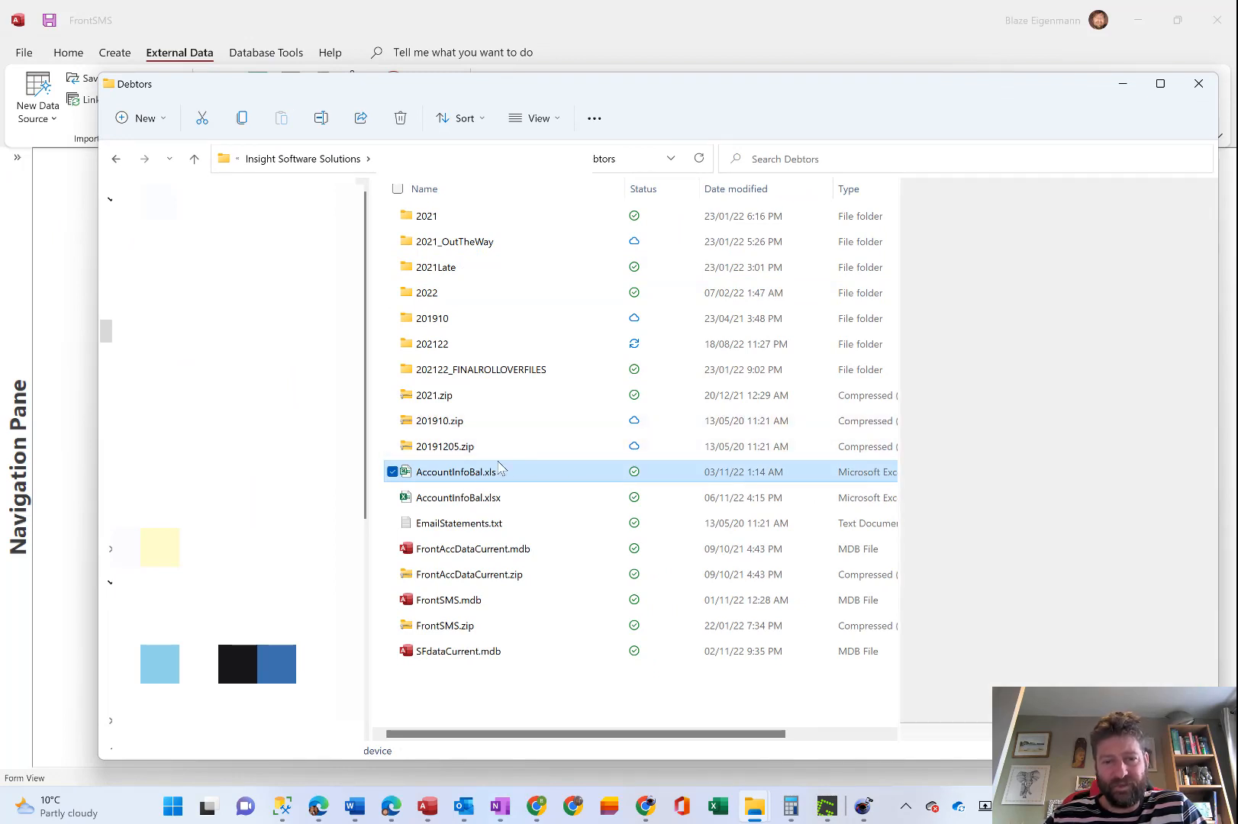
left_click(1123, 86)
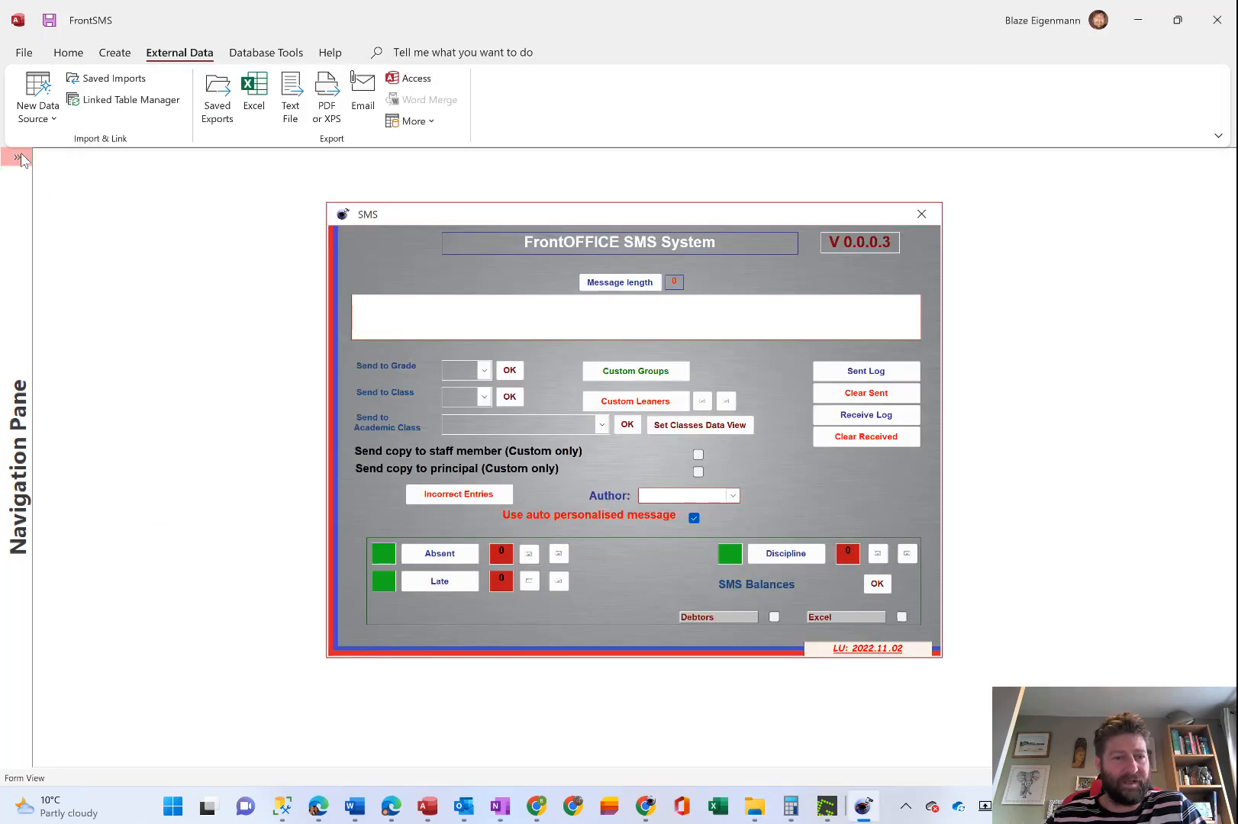
left_click(16, 158)
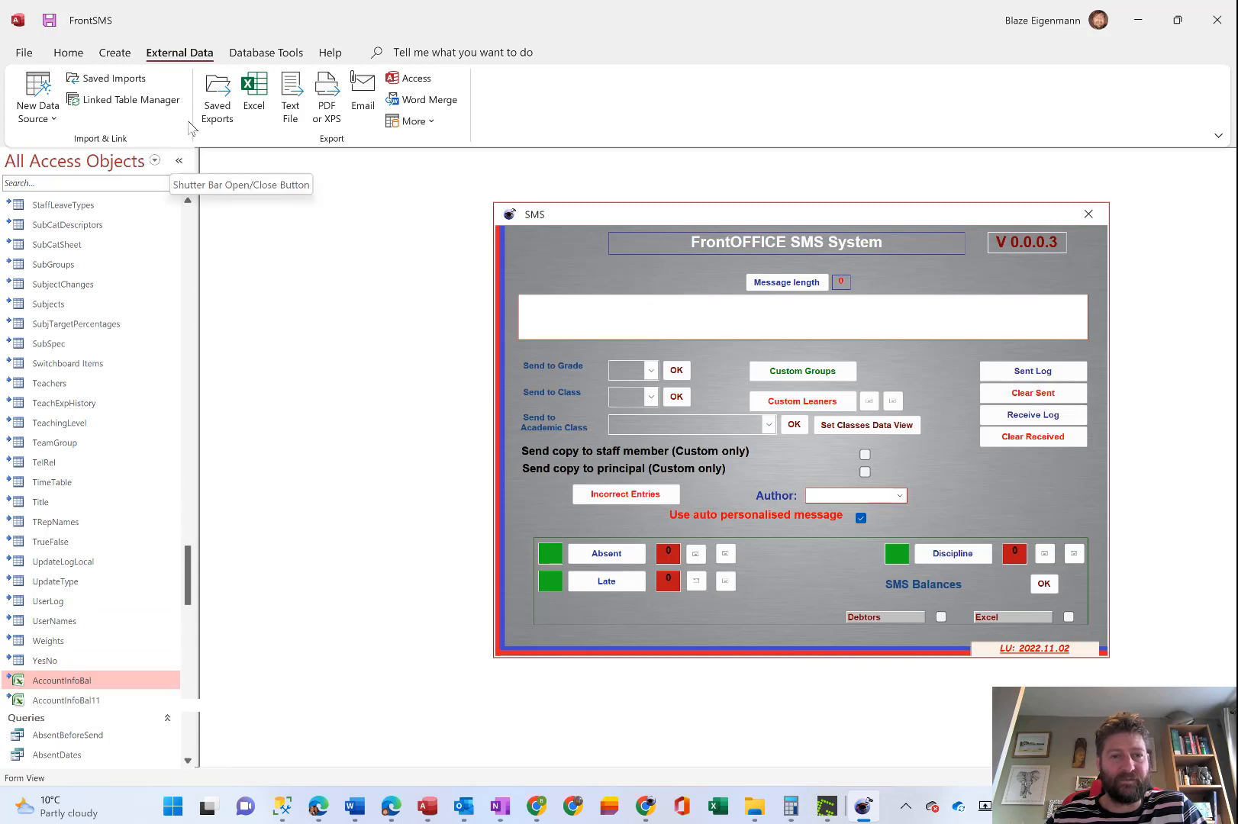
left_click(179, 160)
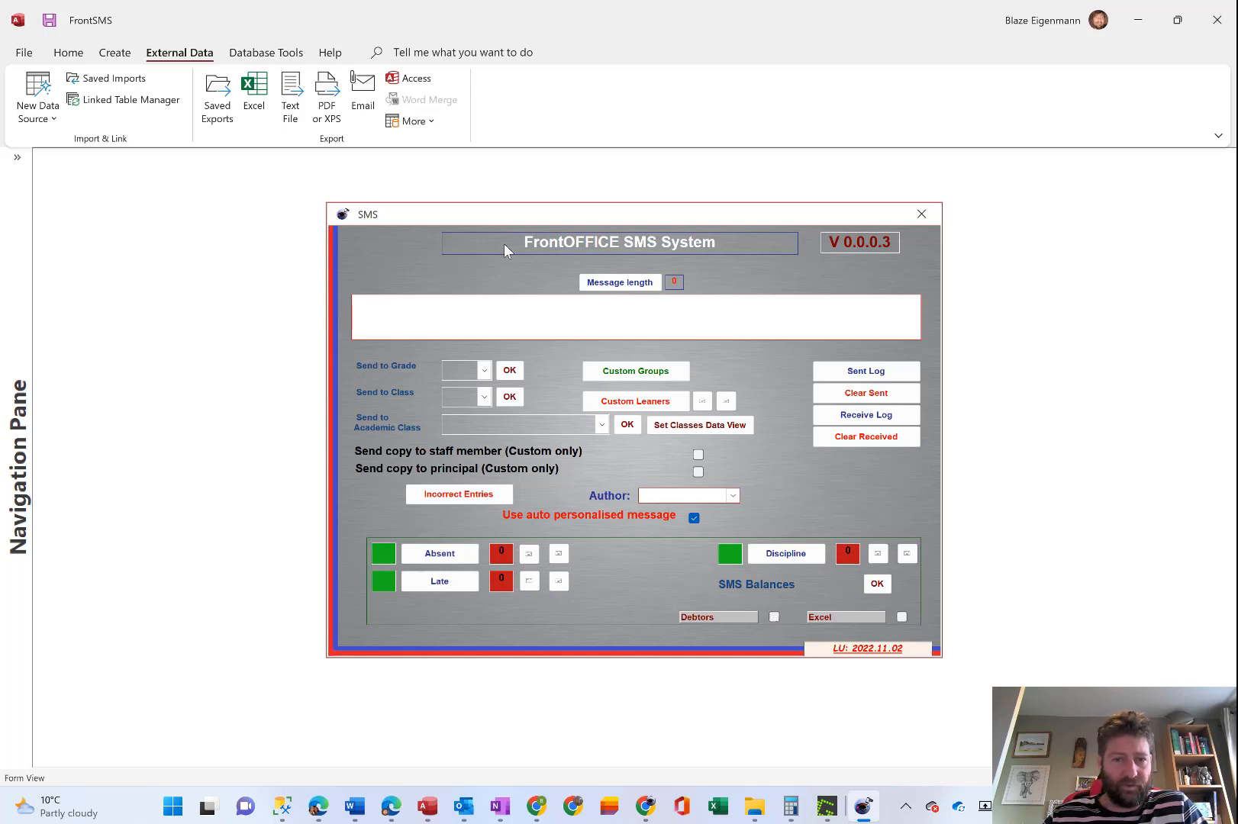
Send the SMS balances with Excel as the source, accept the primary and secondary contact notices, and review the Sent Log.
right_click(524, 212)
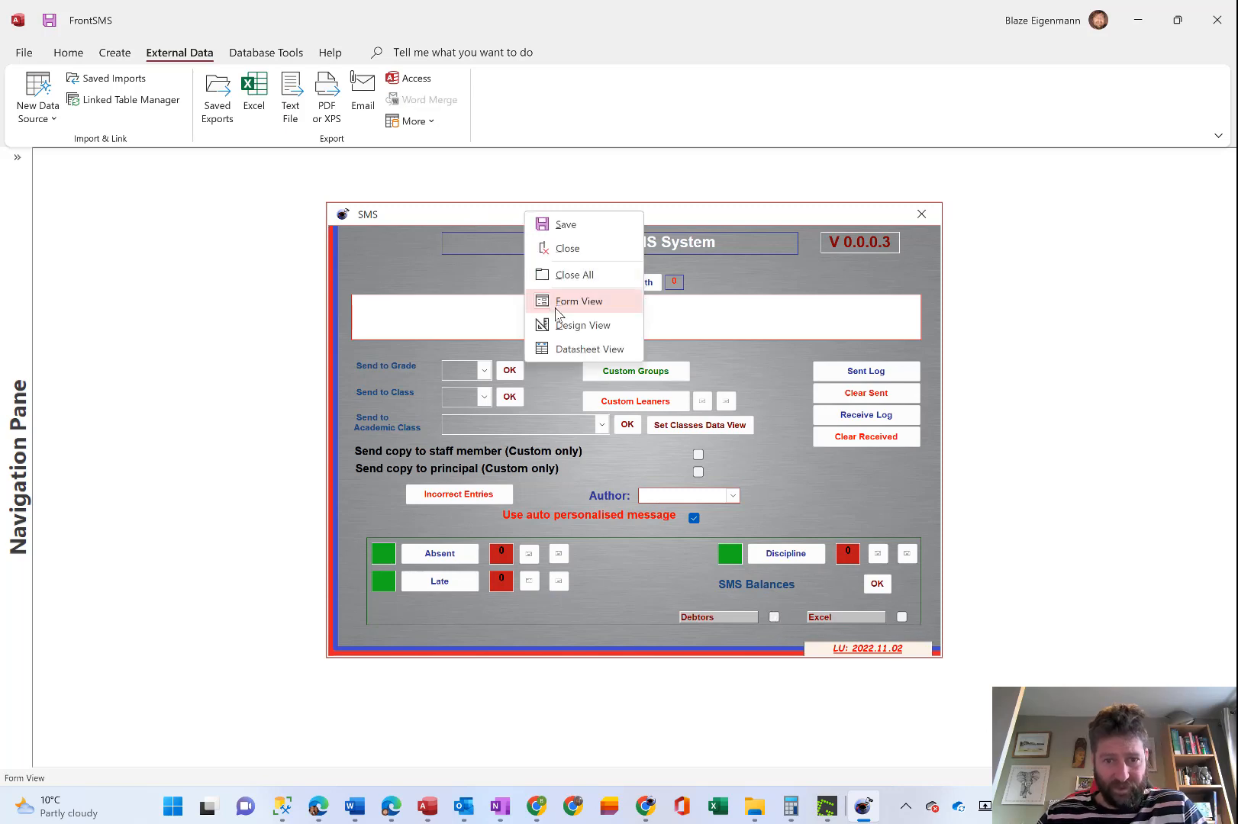
left_click(566, 330)
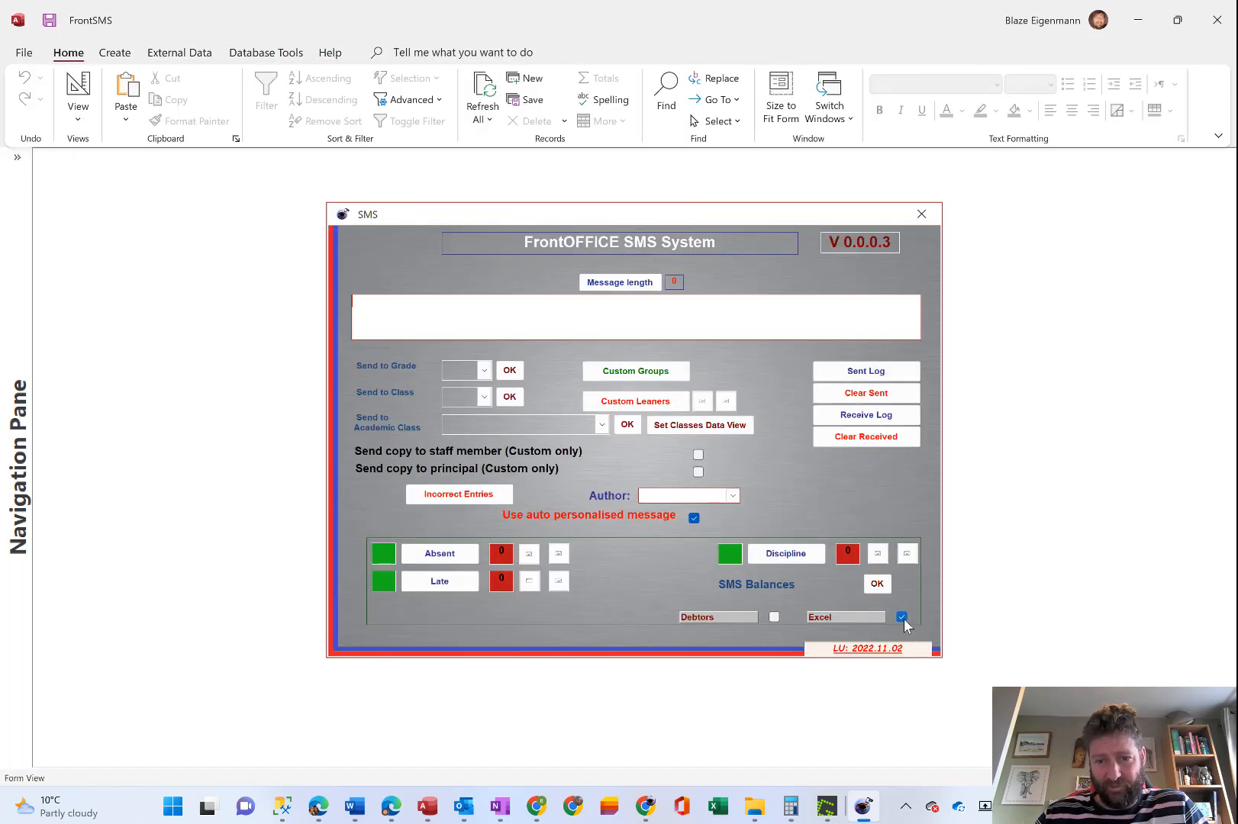
left_click(877, 585)
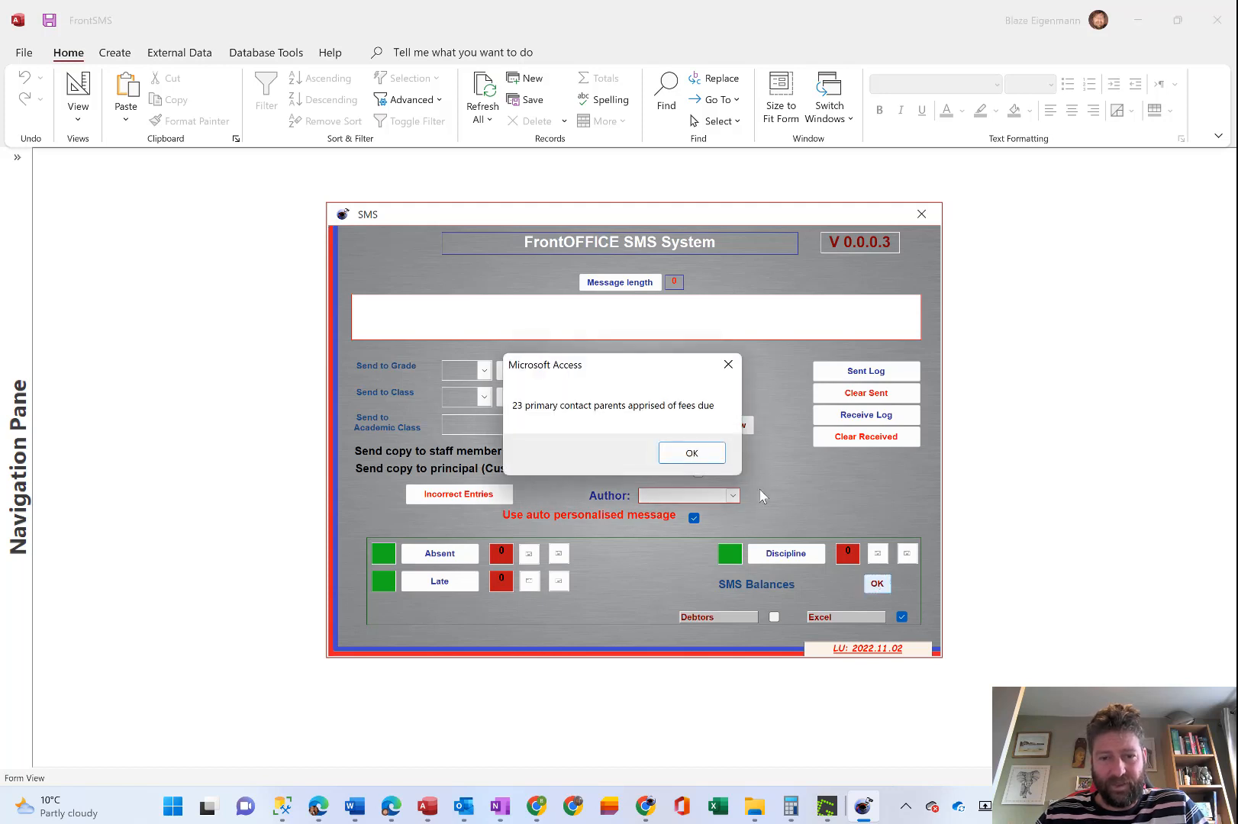
left_click(693, 454)
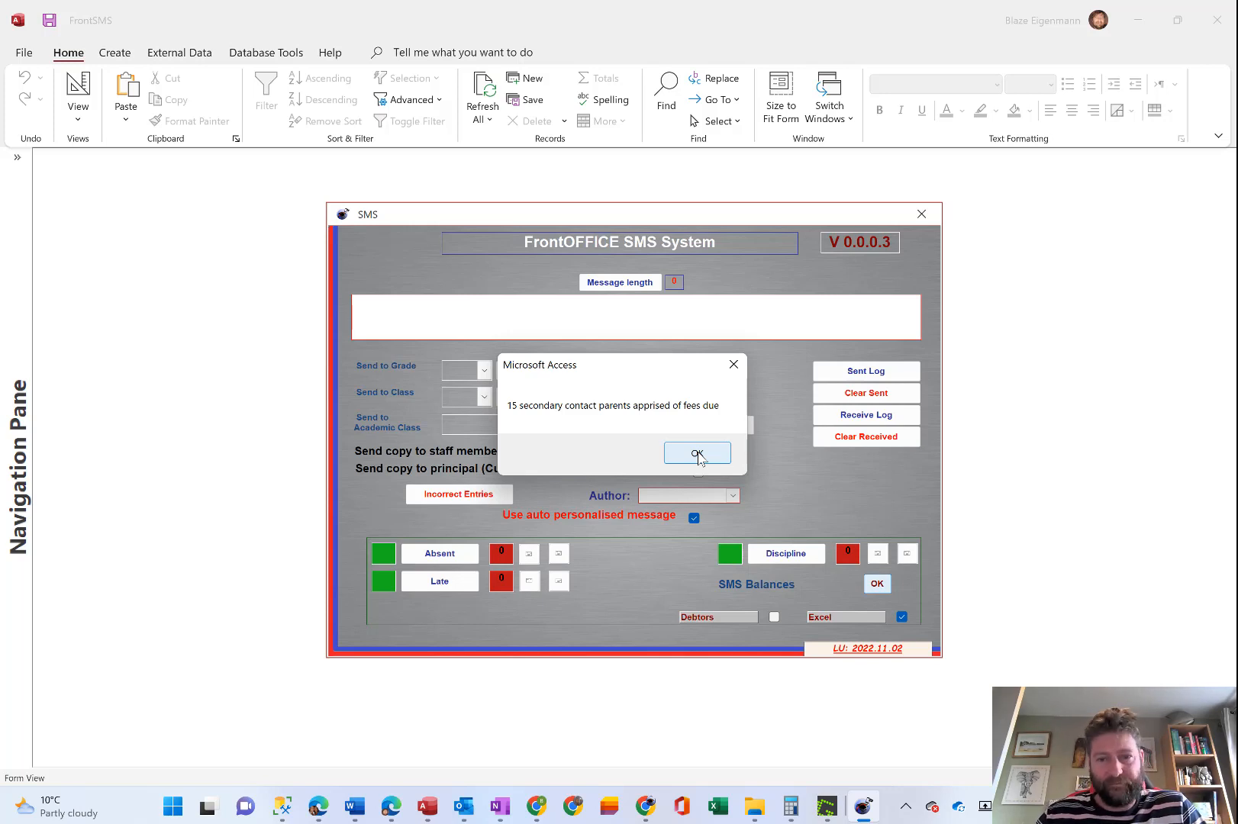
left_click(698, 454)
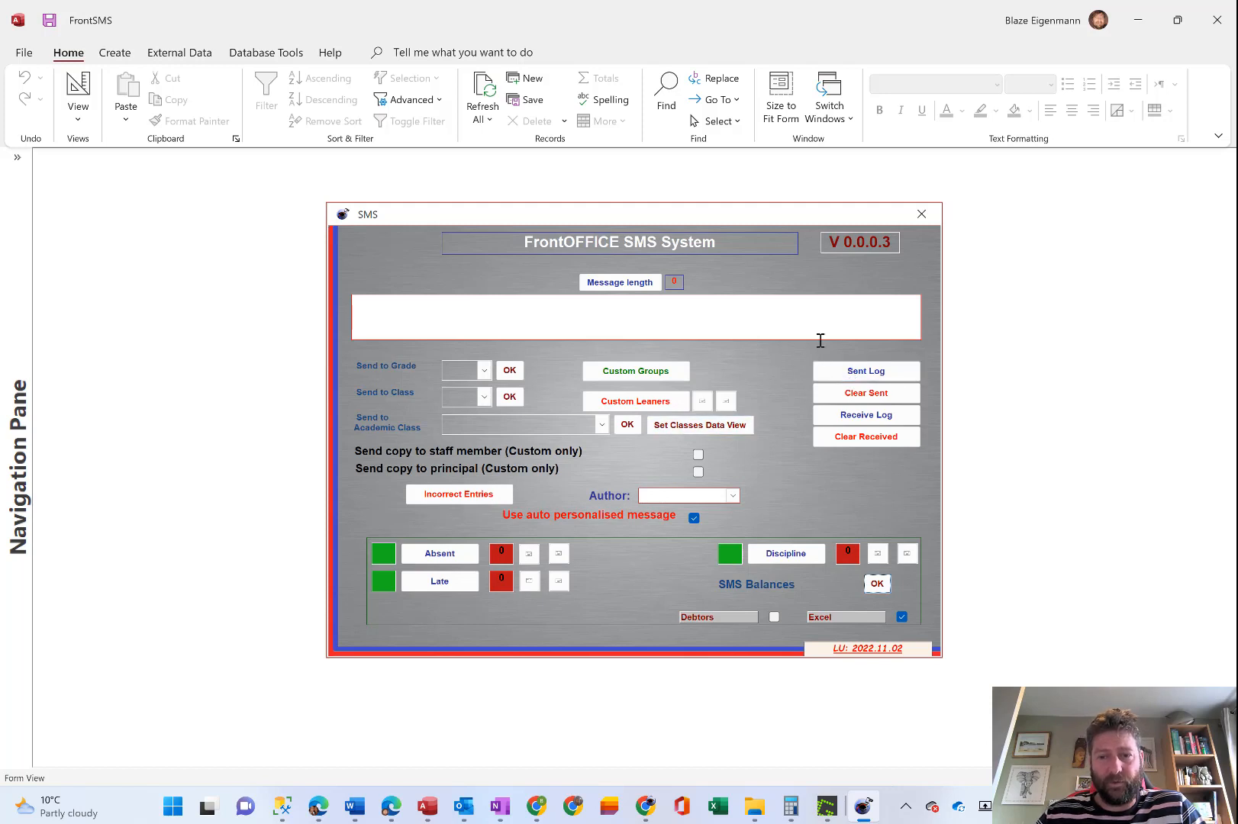
left_click(878, 372)
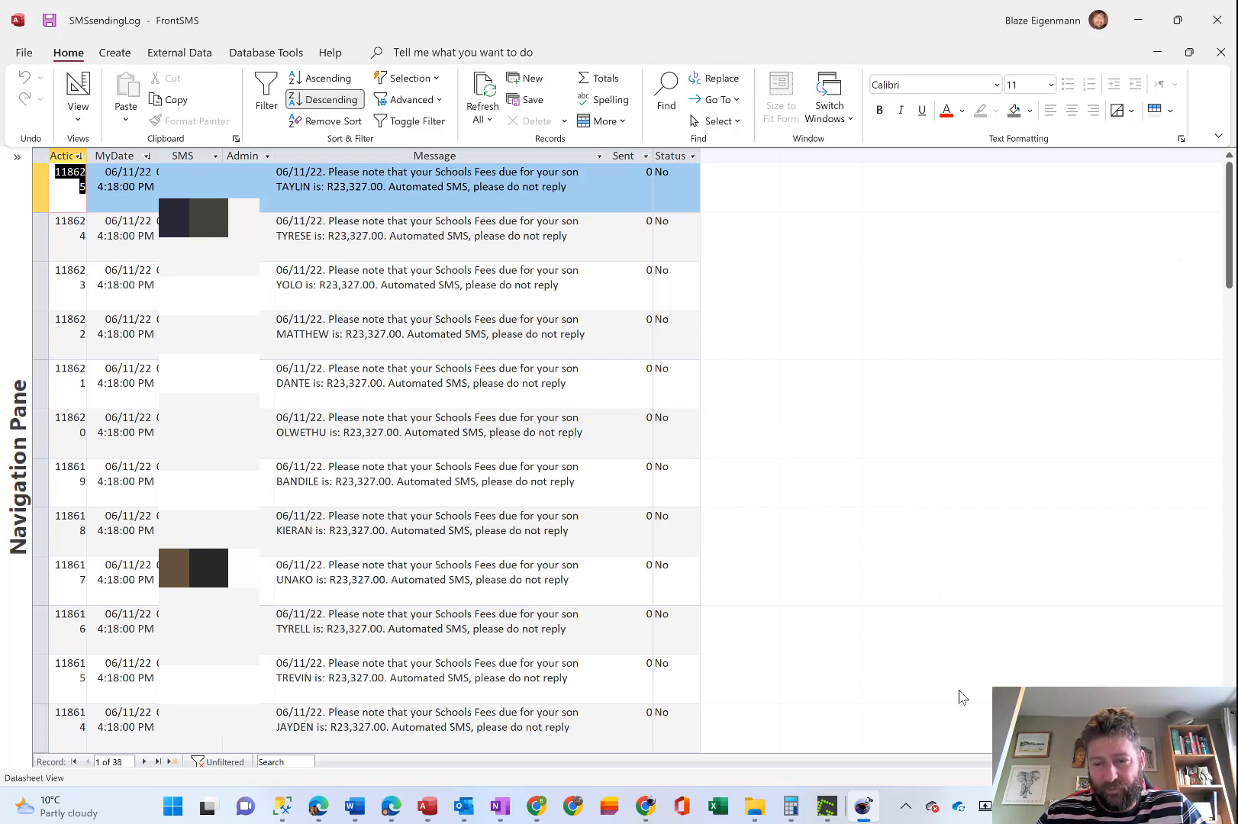
Minimise FrontSMS, launch RemoteSMSConnector from the desktop, minimise it and view its Start and Stop options.
left_click(905, 807)
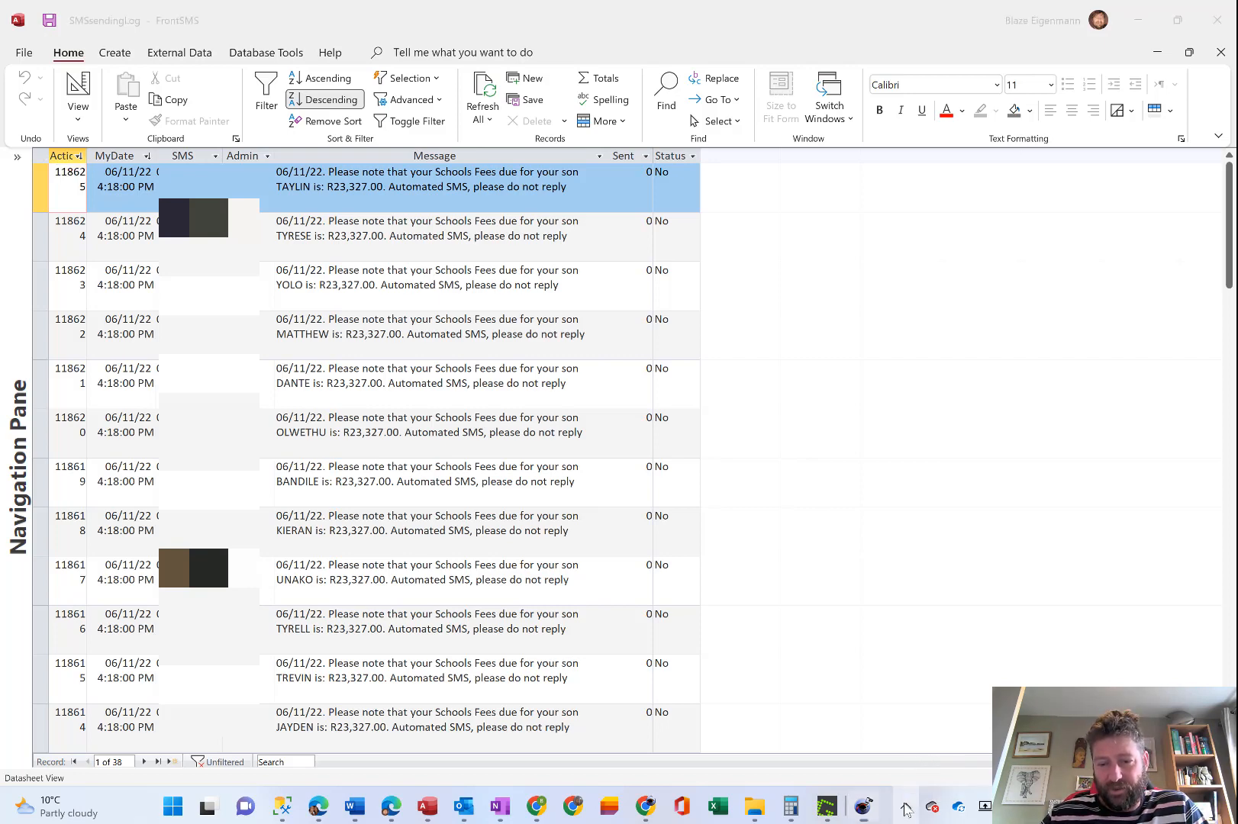
left_click(1137, 27)
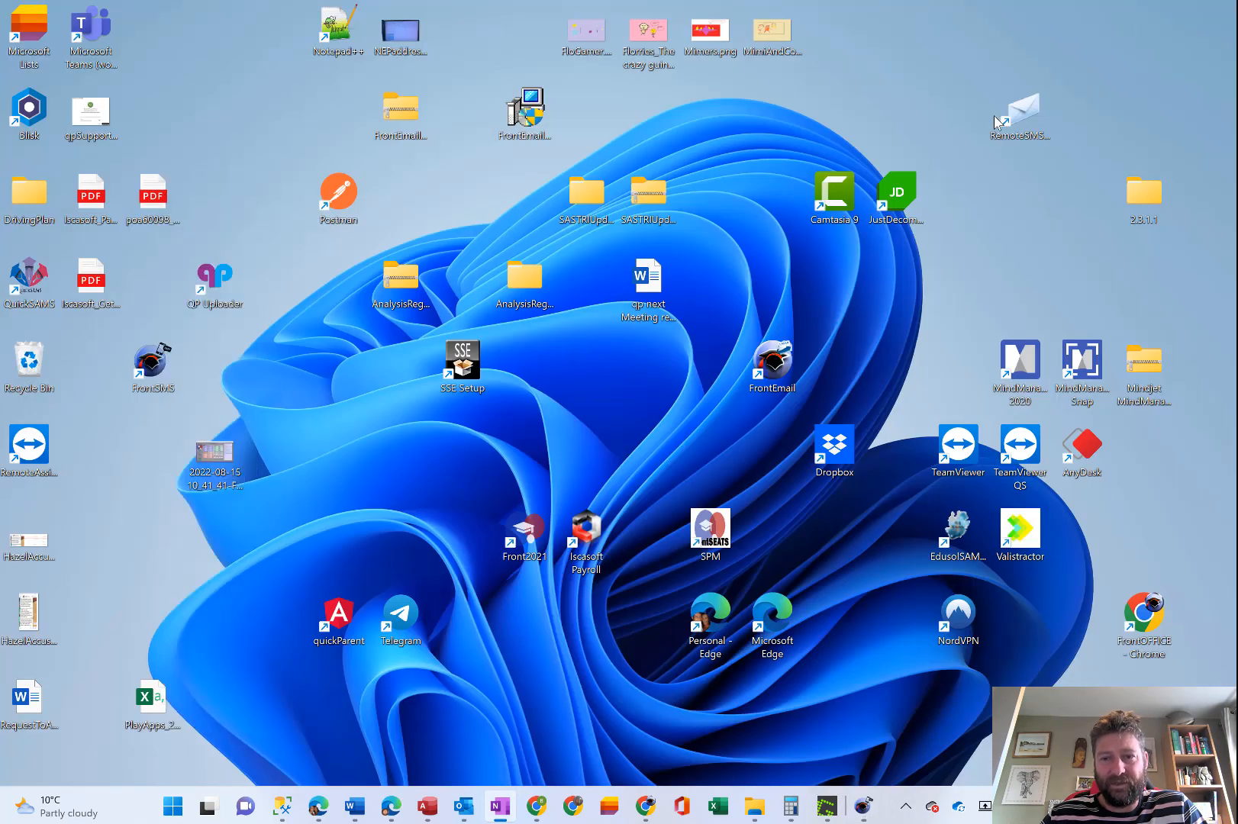
double_click(1036, 113)
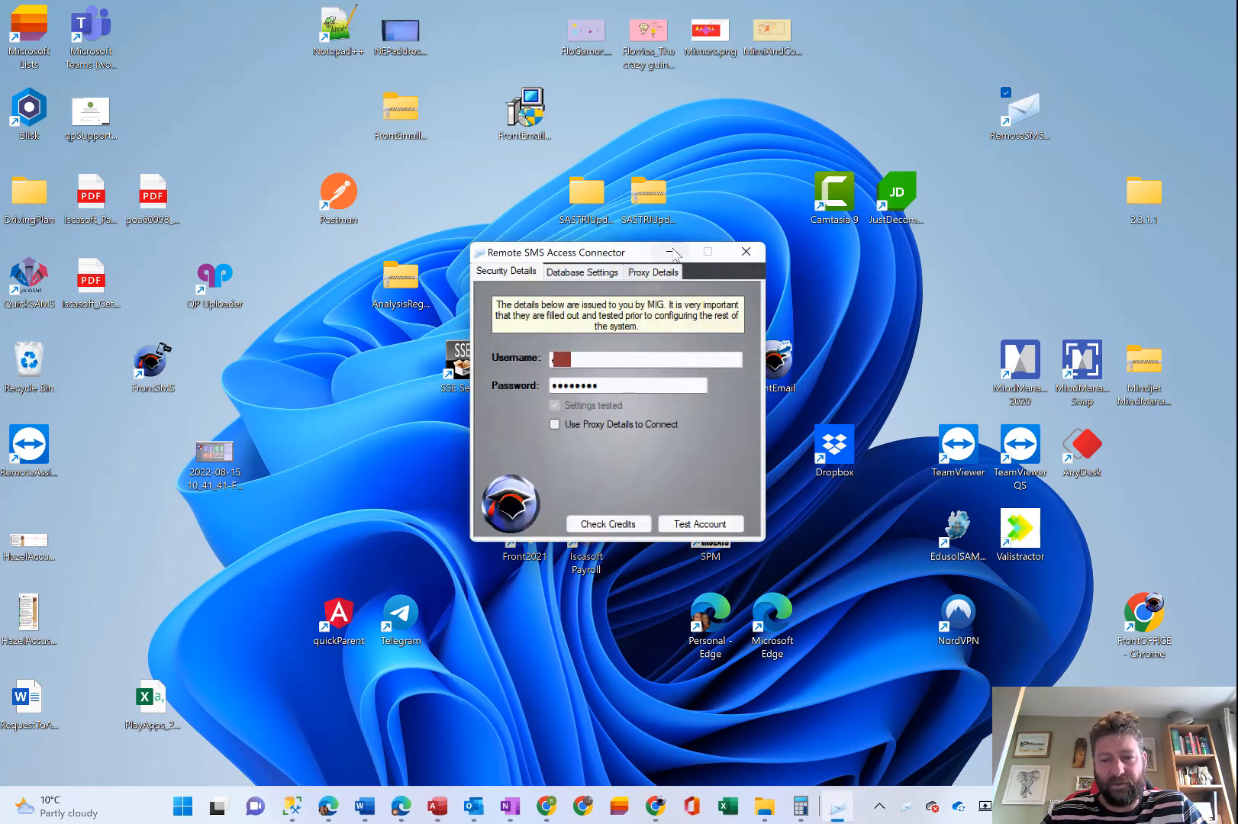
left_click(670, 252)
right_click(908, 810)
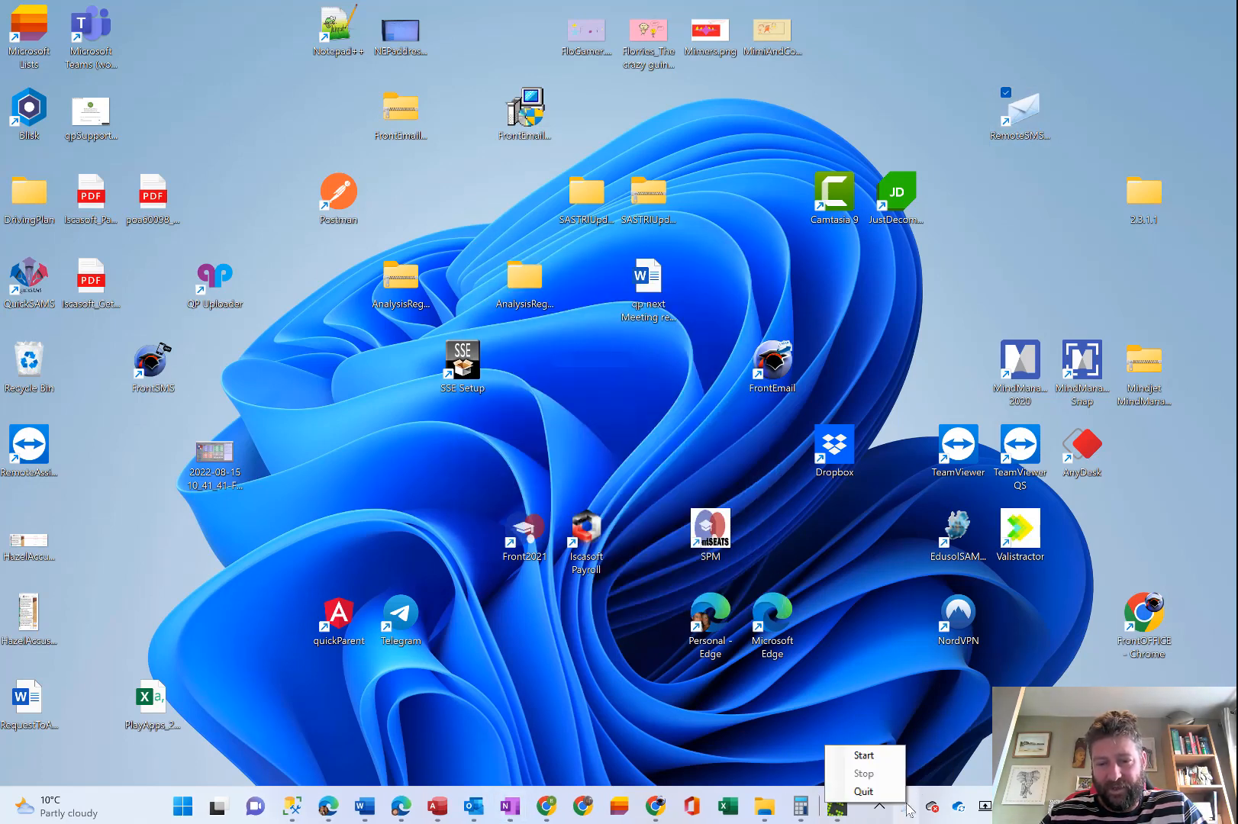
left_click(860, 648)
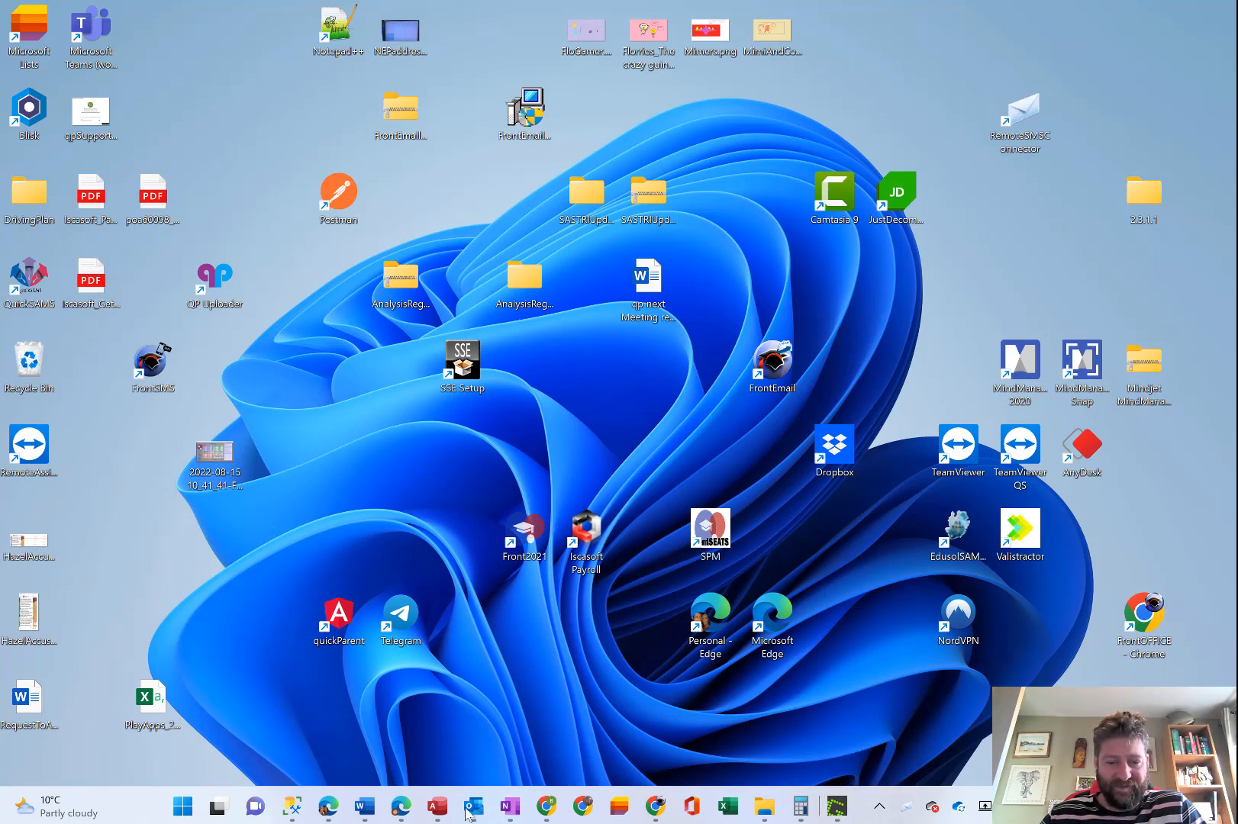
Return to FrontSMS, delete every record in the SMS Sent Log and close the log.
left_click(437, 806)
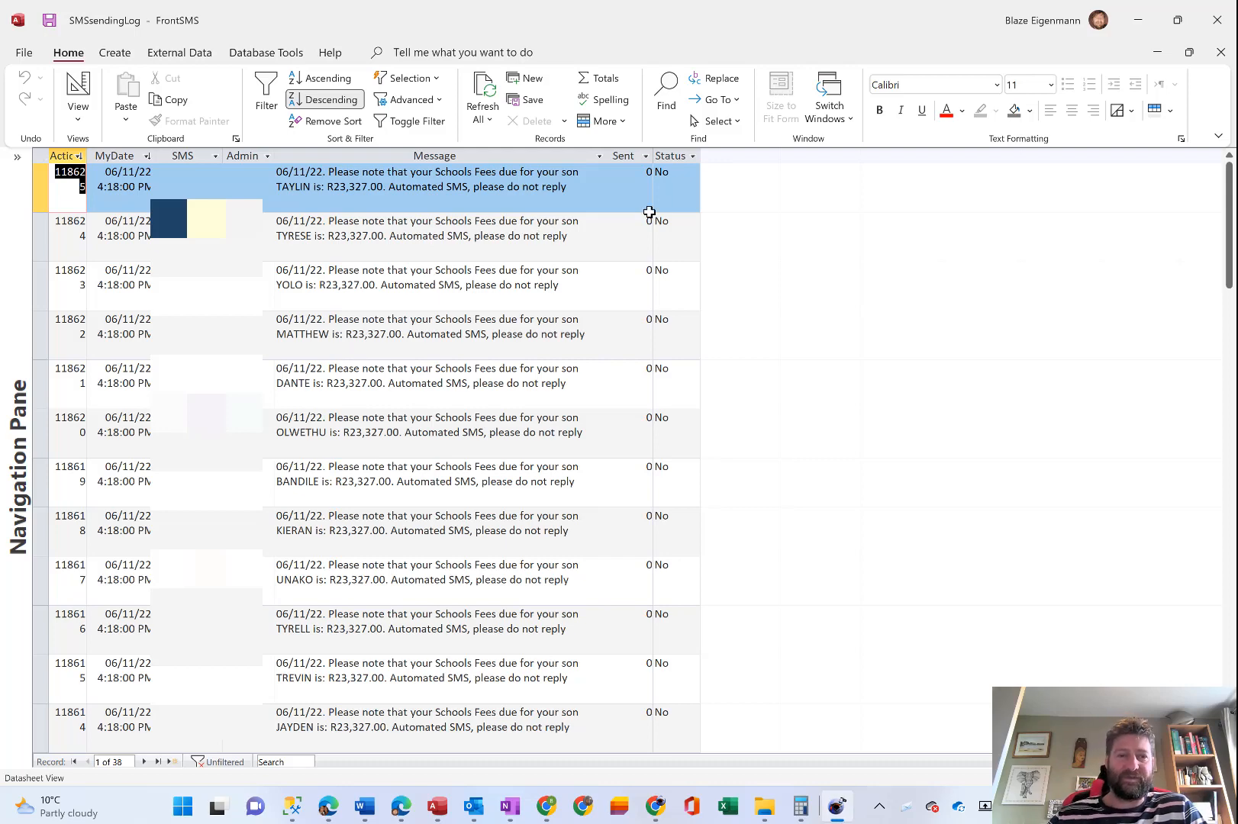
left_click(1221, 52)
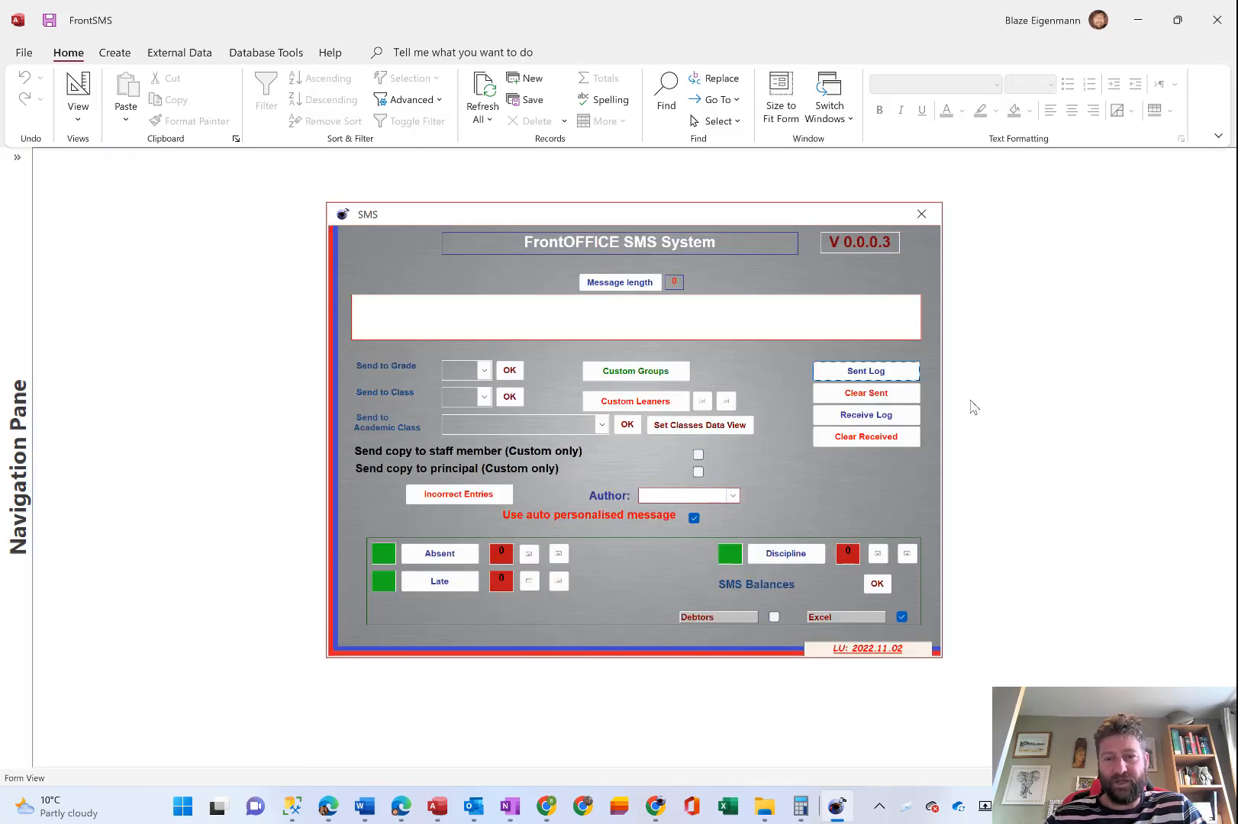
left_click(862, 377)
left_click(43, 158)
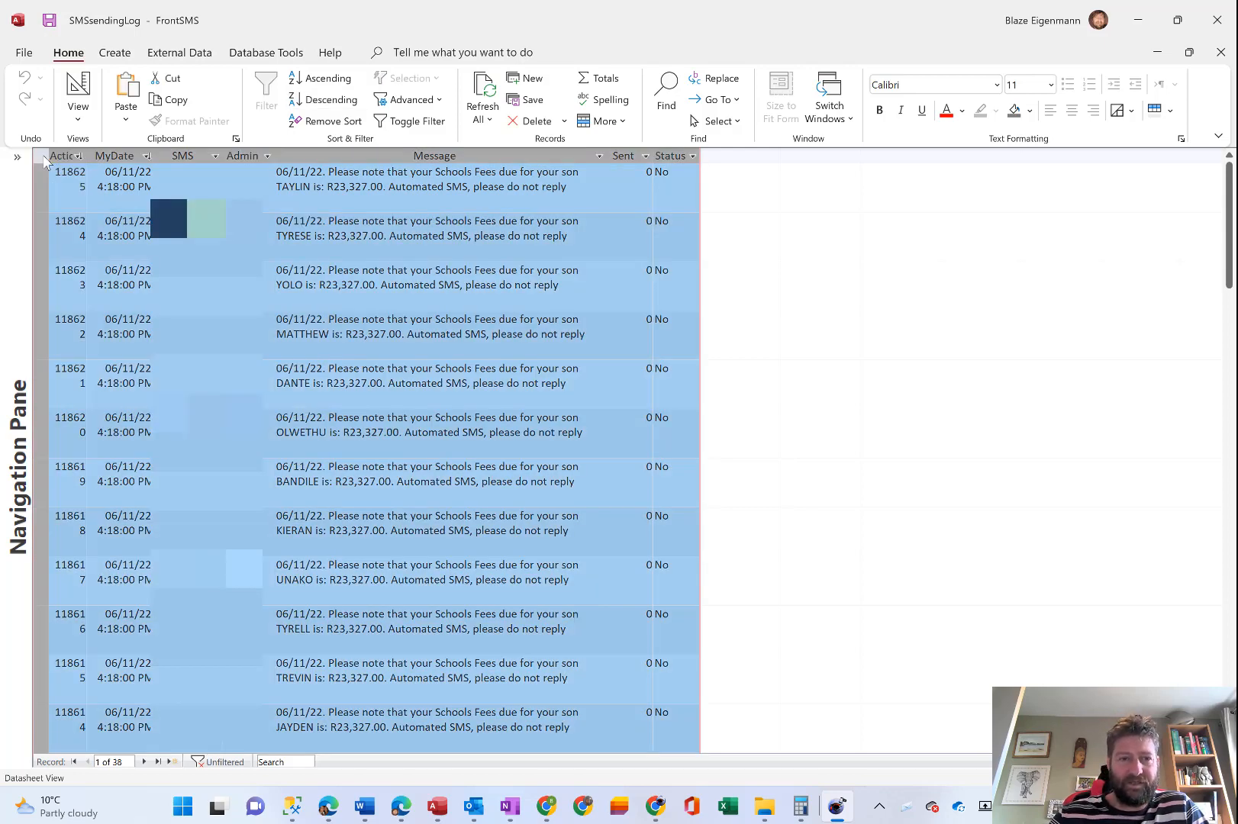
key("Delete")
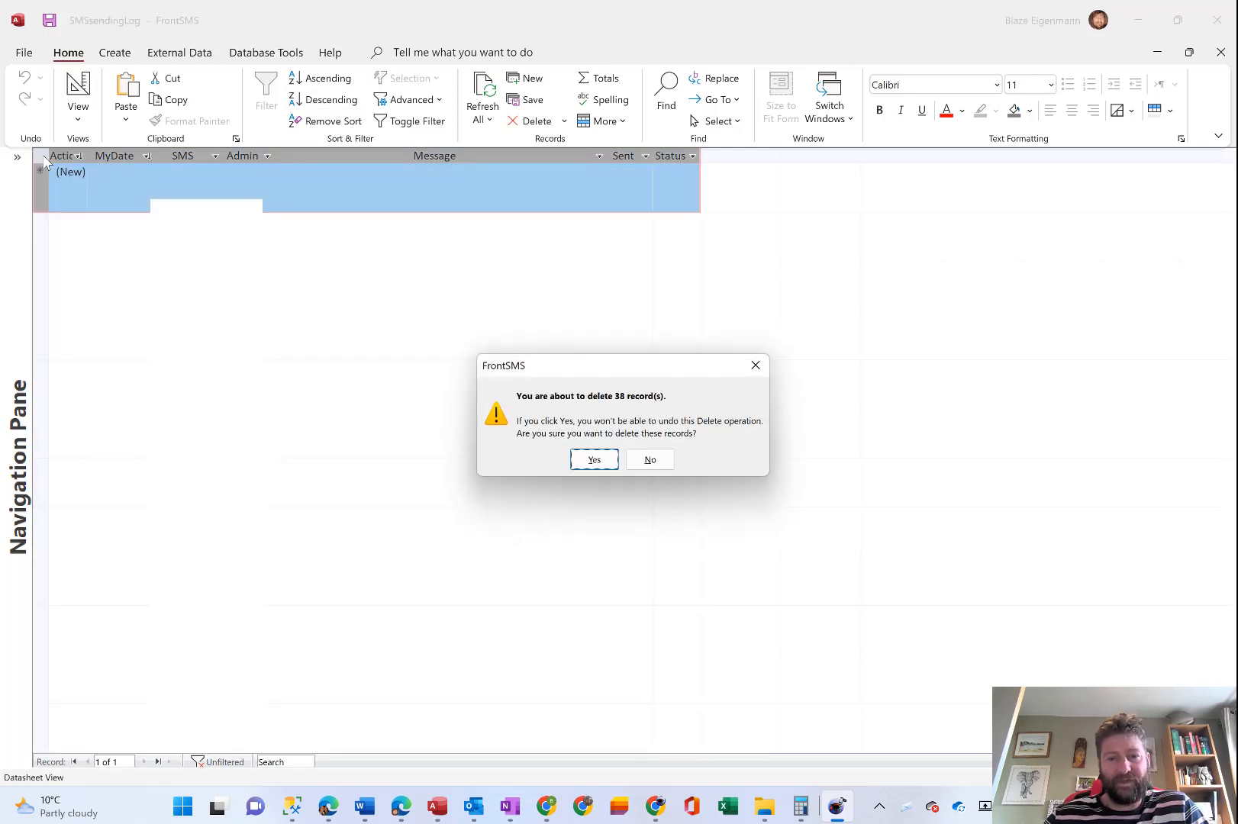
left_click(592, 460)
left_click(1217, 52)
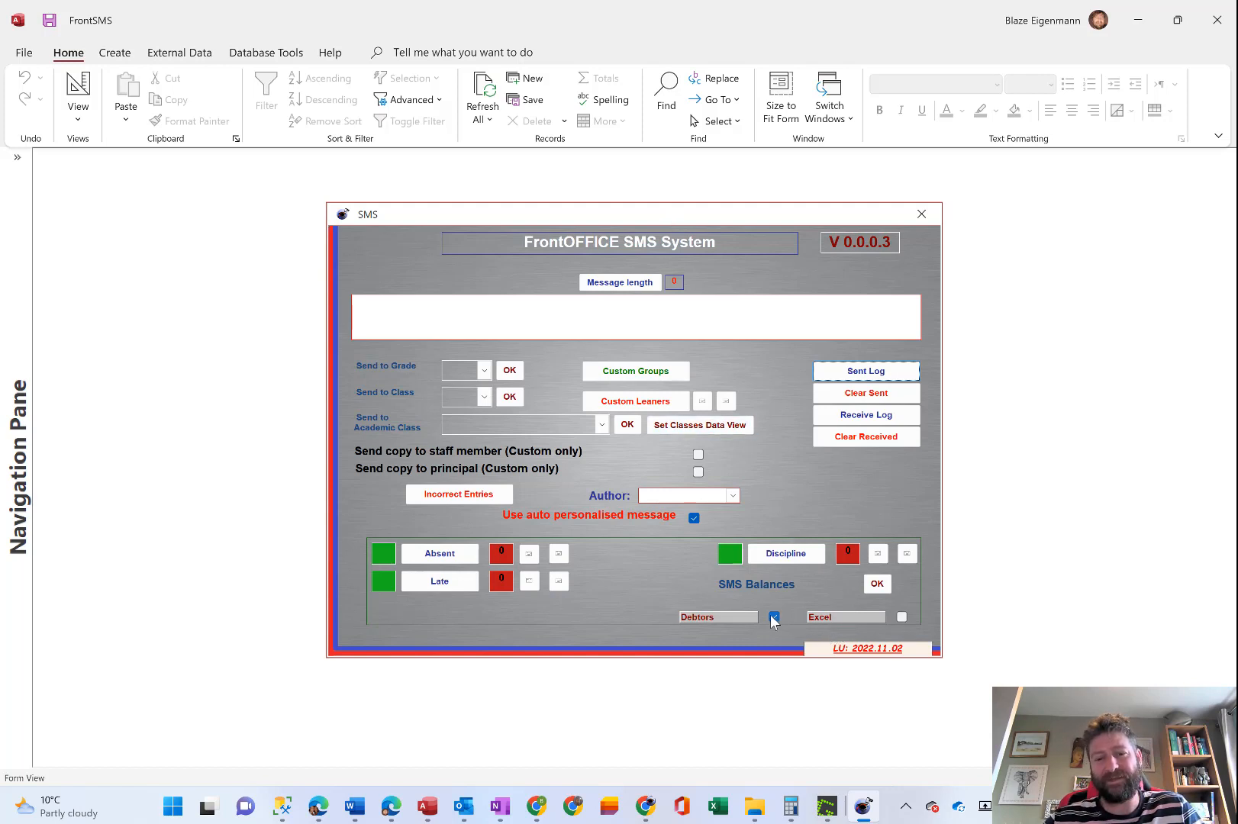
Send the SMS balances with Debtors as the source, accept both contact notices, and review the Sent Log.
mouse_move(773, 622)
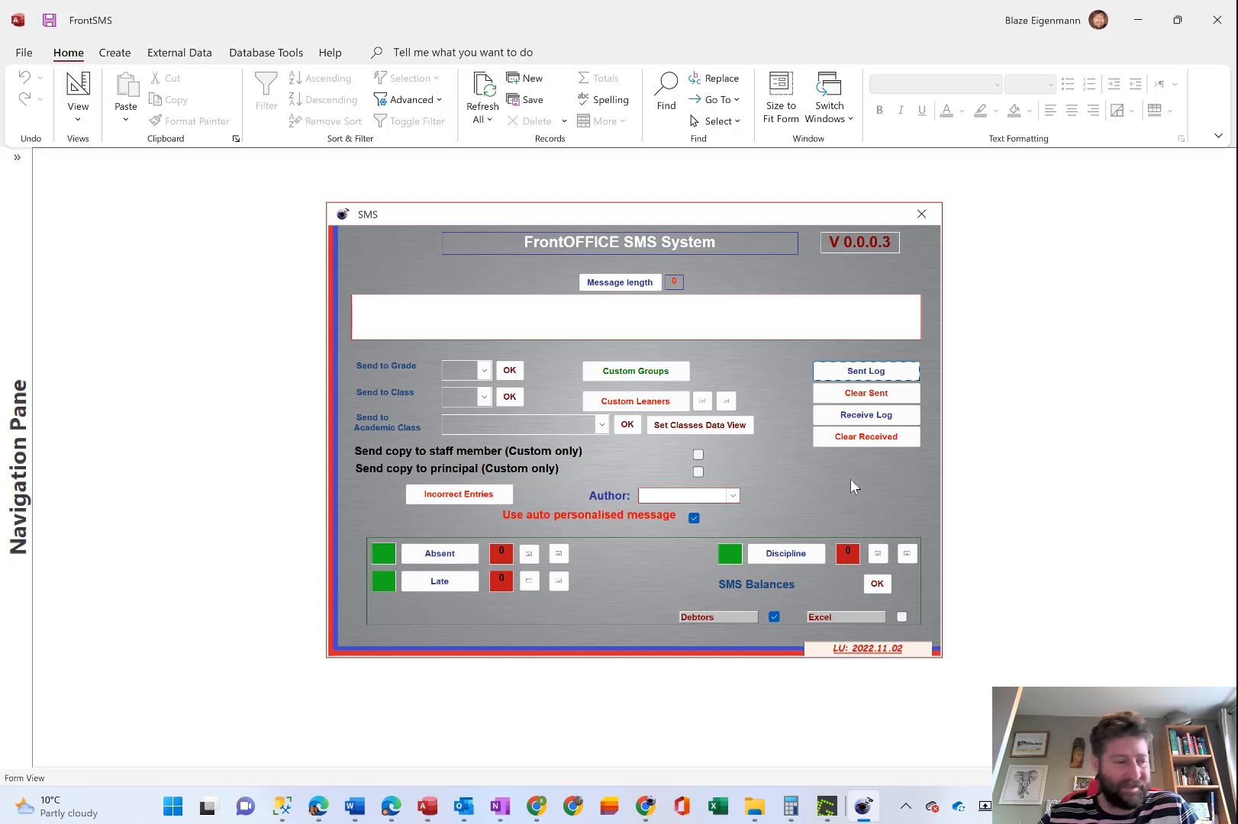
left_click(878, 585)
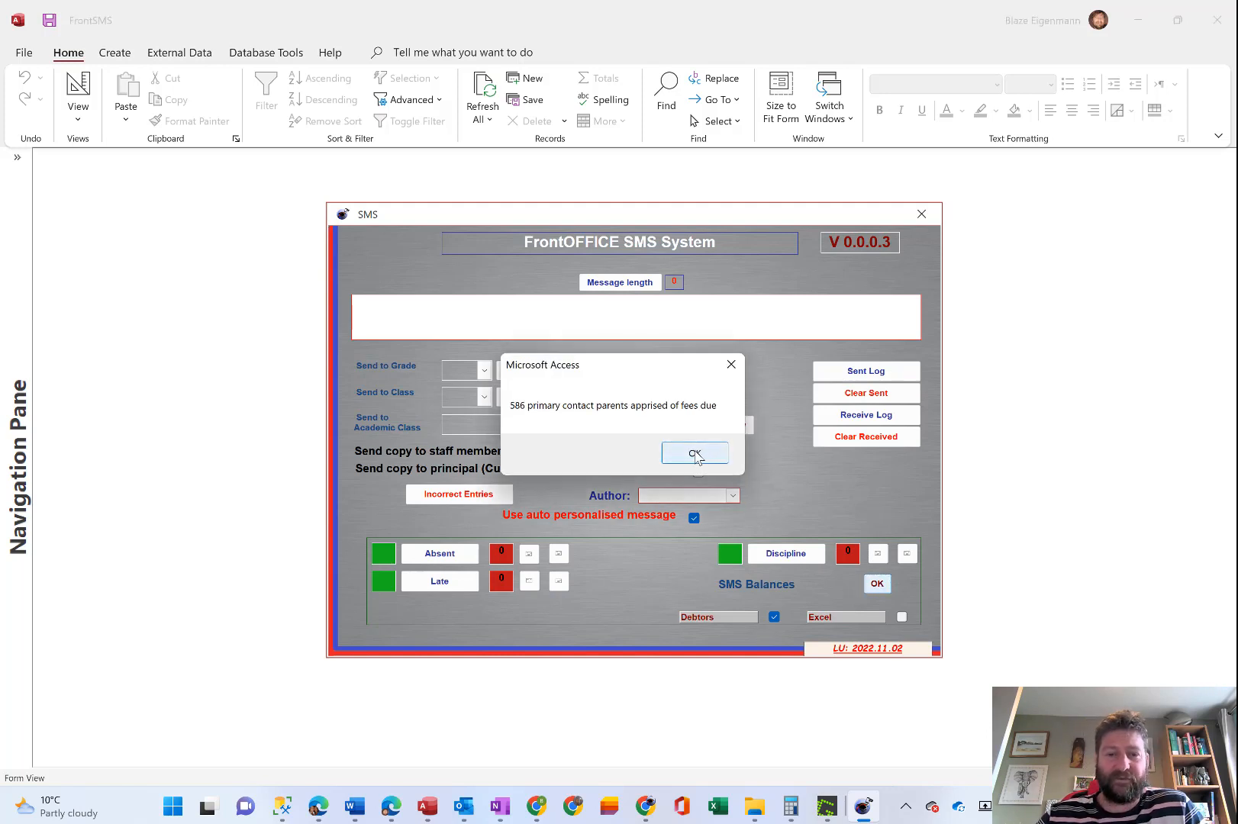
left_click(694, 454)
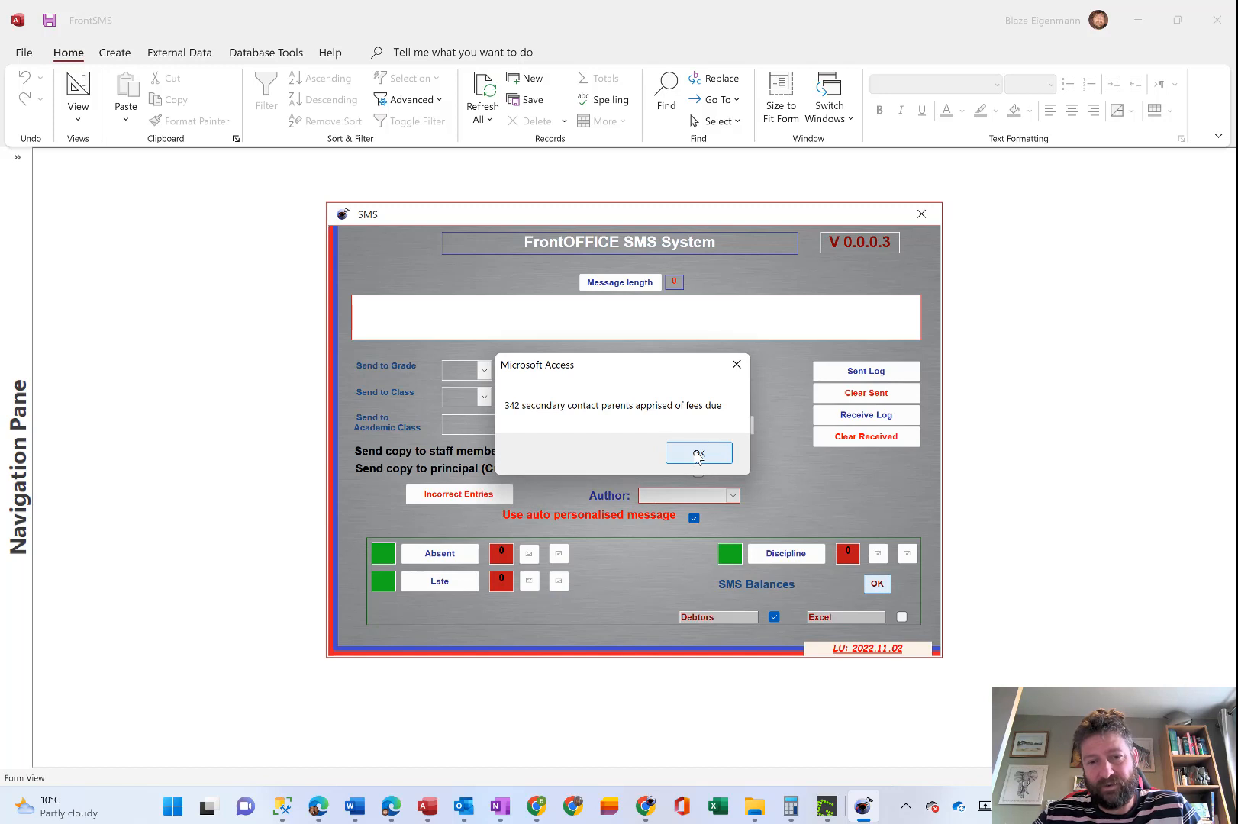
left_click(697, 455)
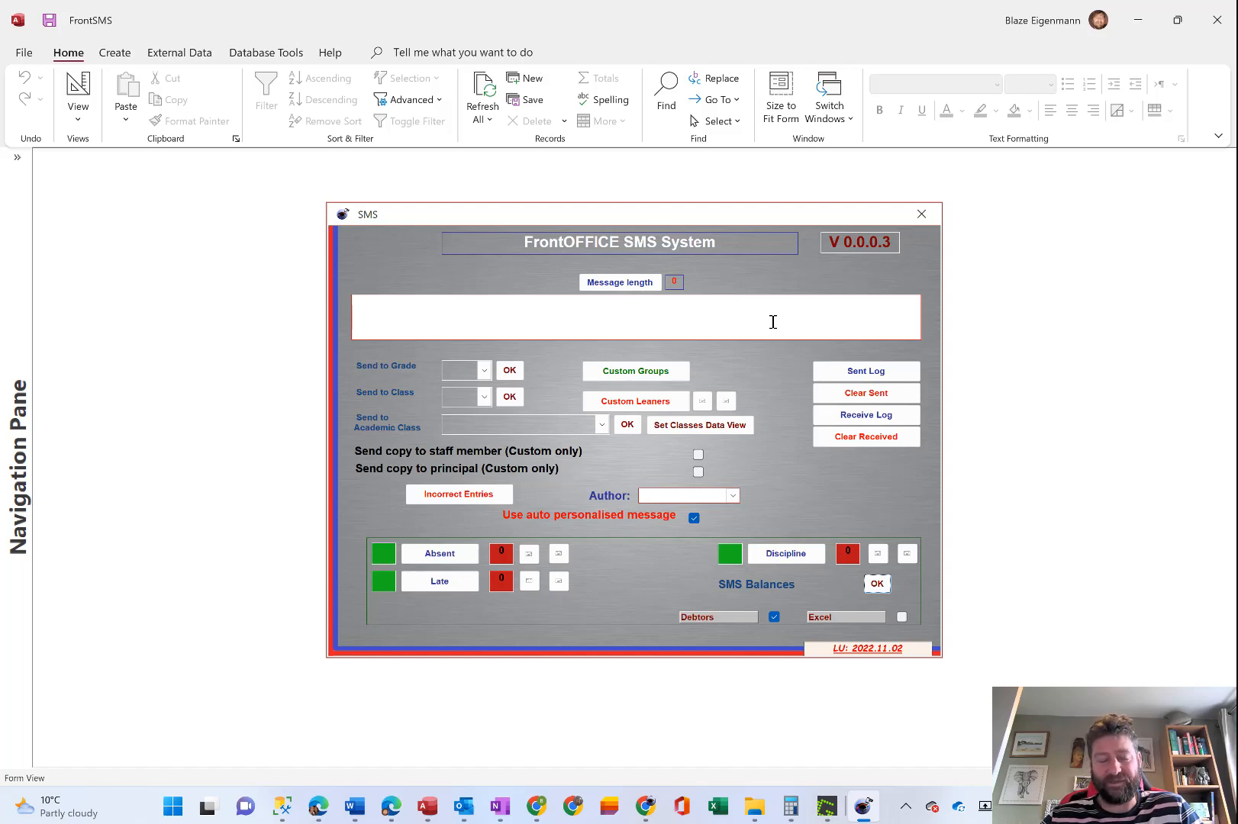
left_click(864, 372)
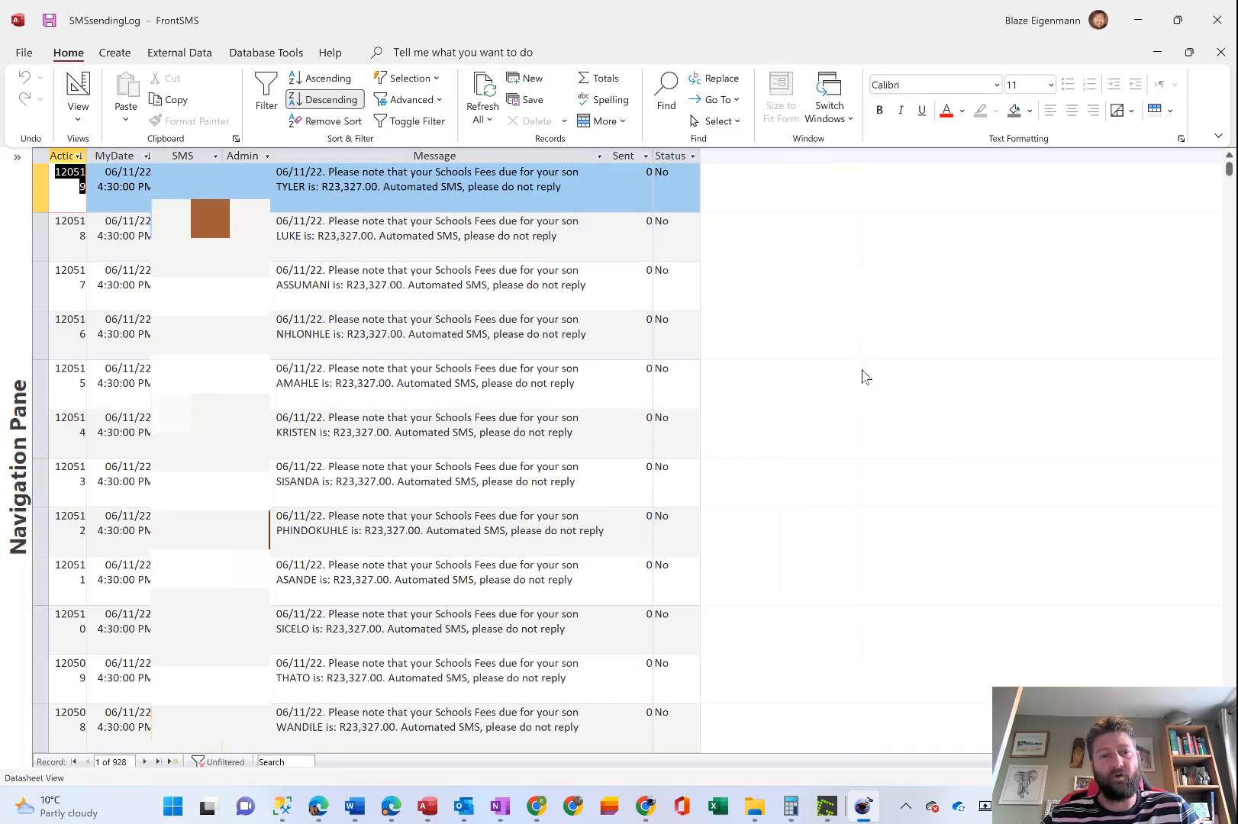
left_click(1219, 53)
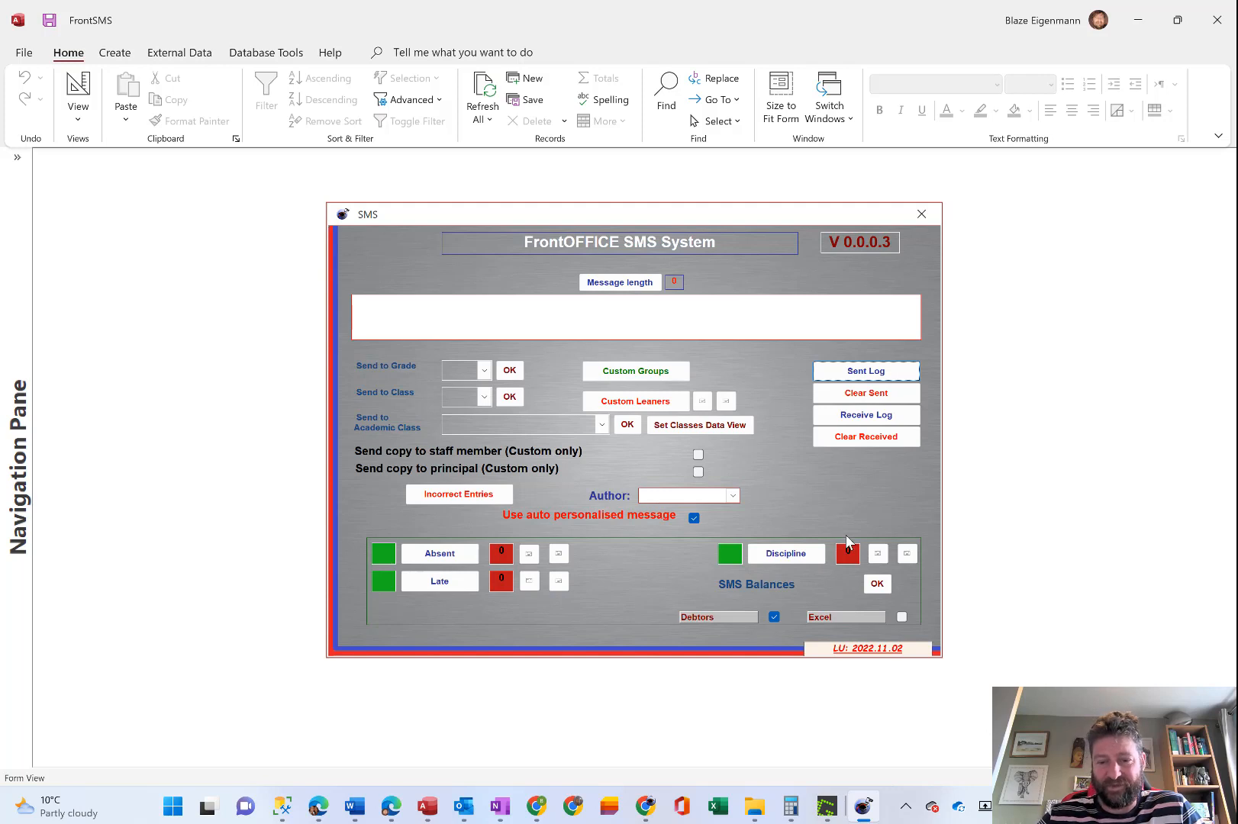
View the running Remote SMS connector's Start, Stop and Quit options and dismiss them without choosing one.
left_click(905, 807)
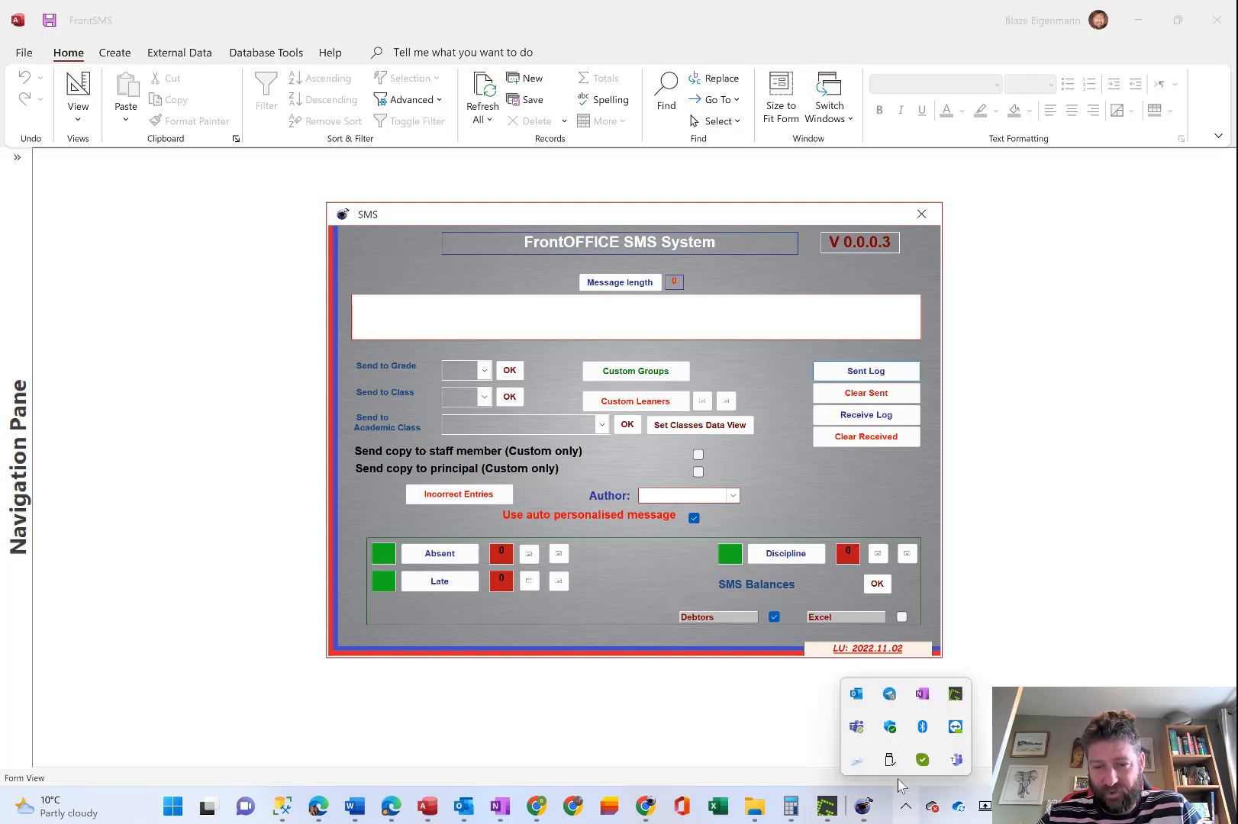
right_click(856, 759)
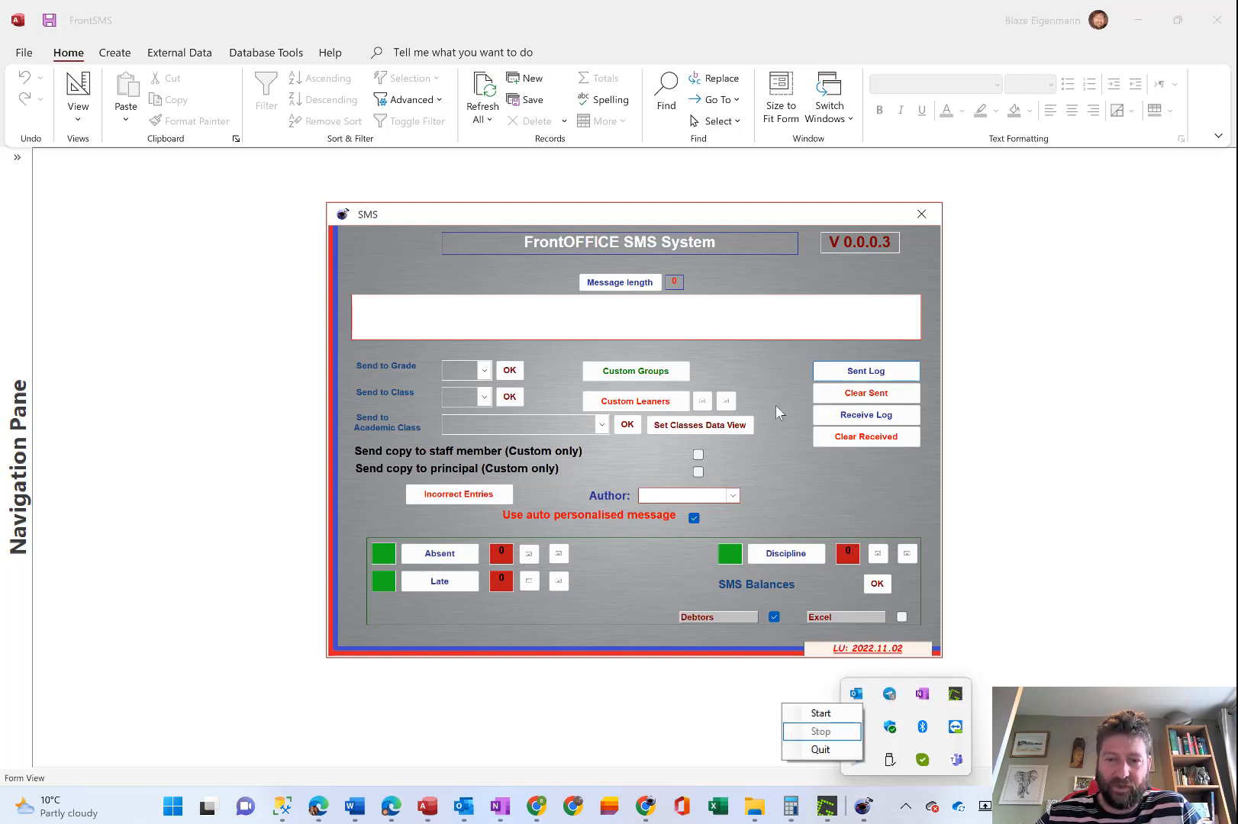
left_click(768, 462)
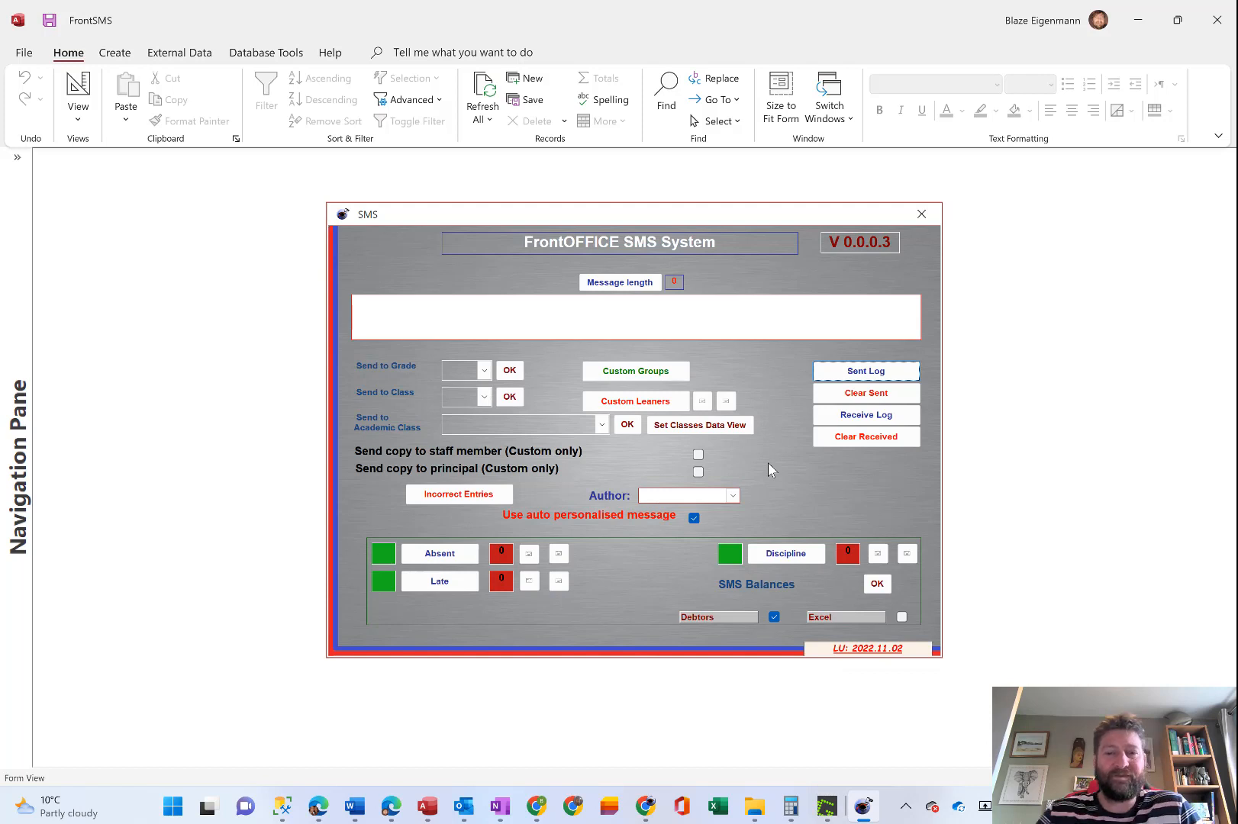